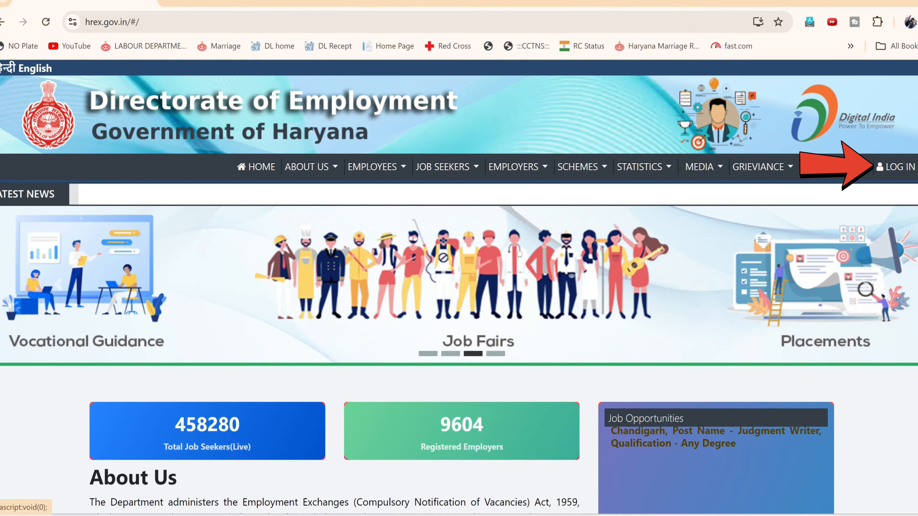
# Step: Open the portal's registration form and sign up as a JobSeeker
pyautogui.click(896, 167)
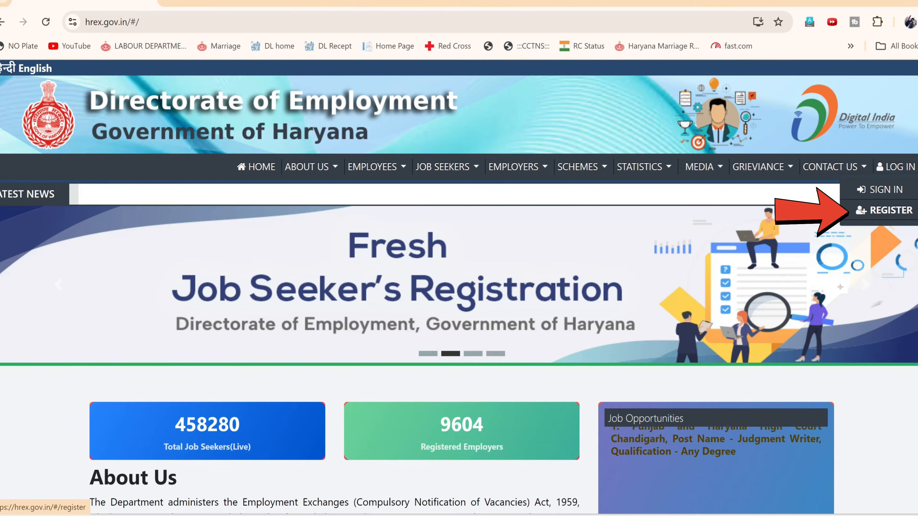
pyautogui.click(885, 210)
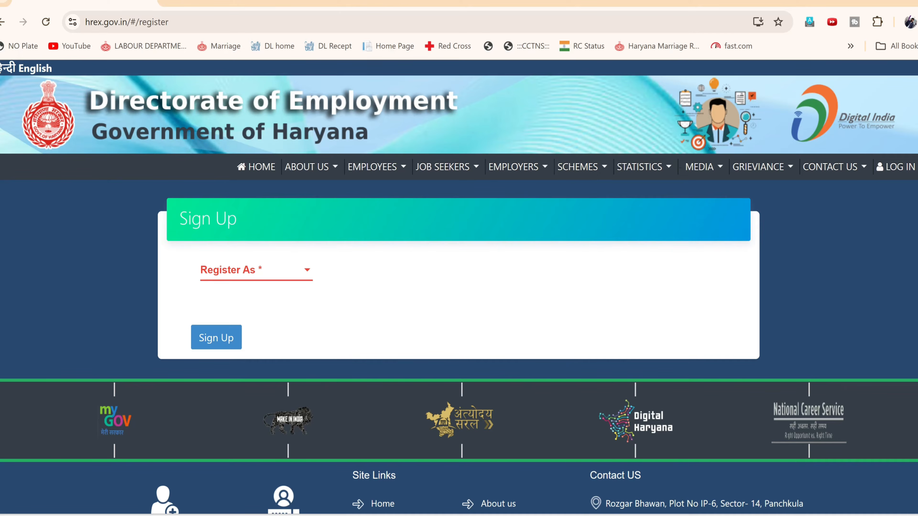
pyautogui.click(256, 270)
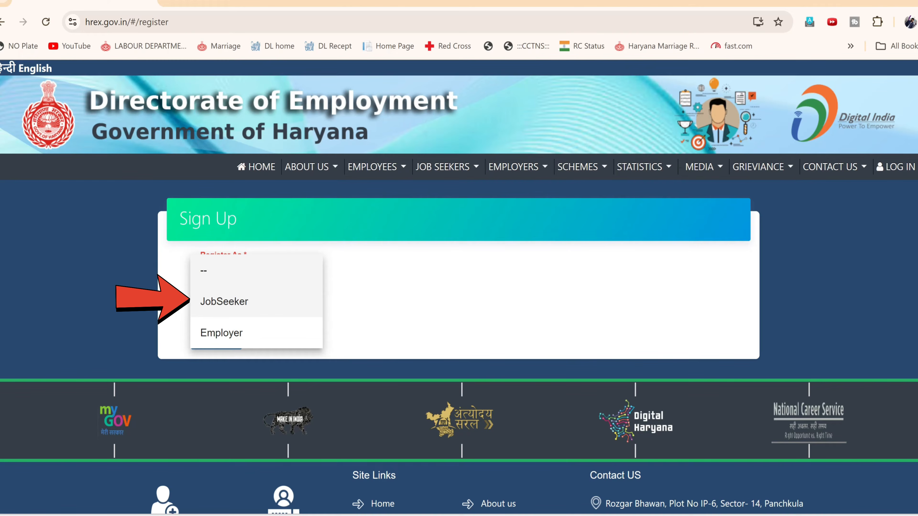
pyautogui.click(231, 302)
pyautogui.click(216, 337)
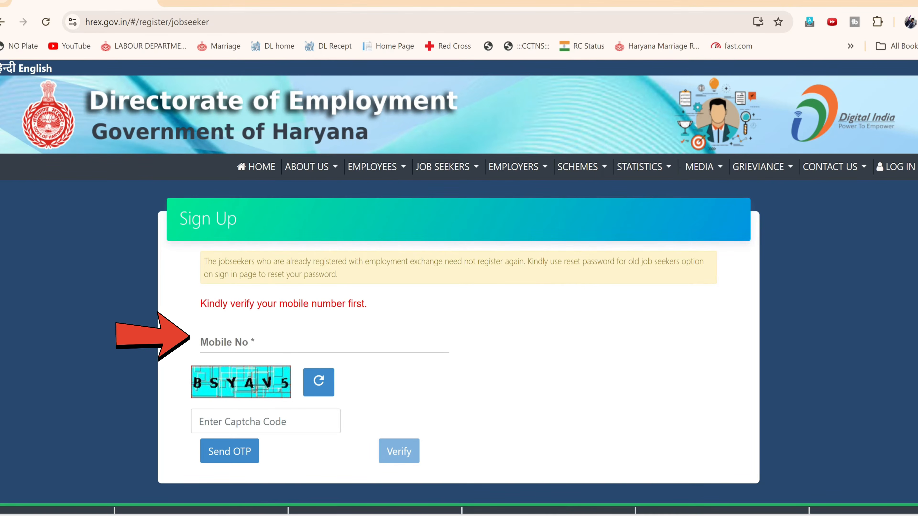
# Step: Enter the mobile number and captcha code, request an OTP, and enter the received OTP to verify the number
pyautogui.click(260, 342)
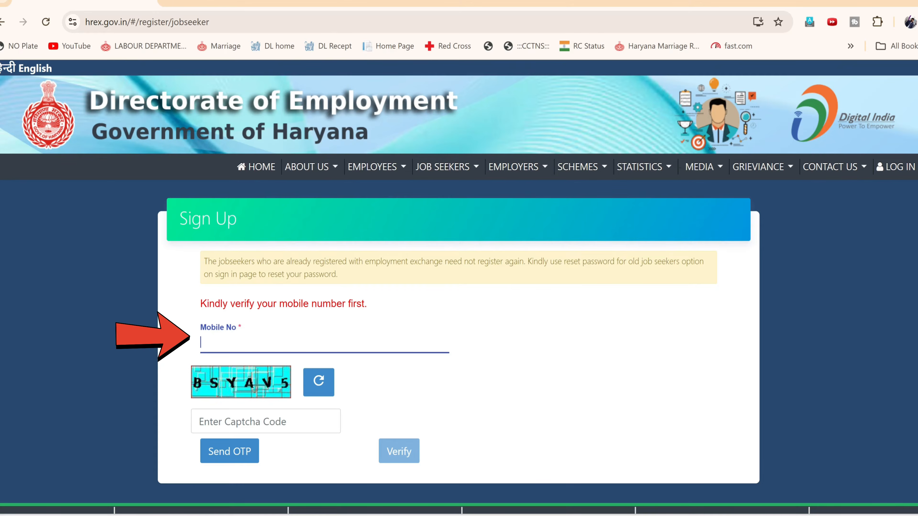
pyautogui.write('92')
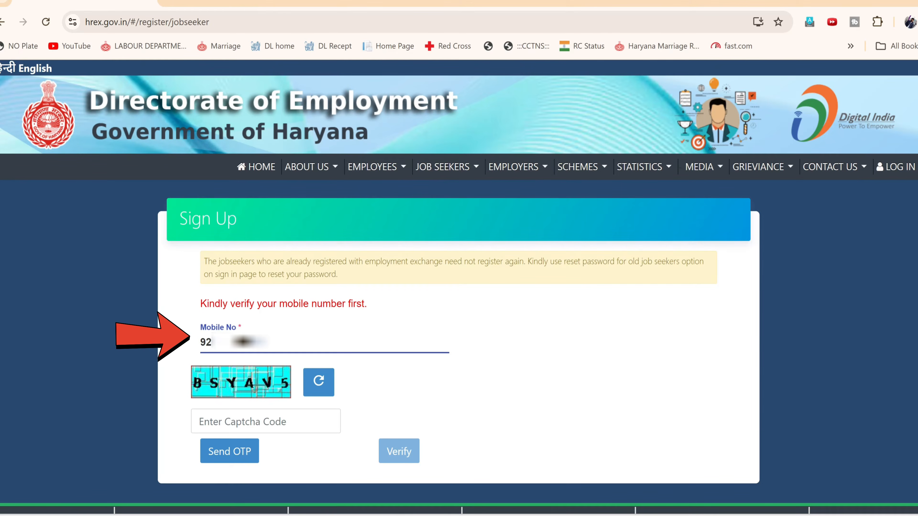
pyautogui.click(253, 422)
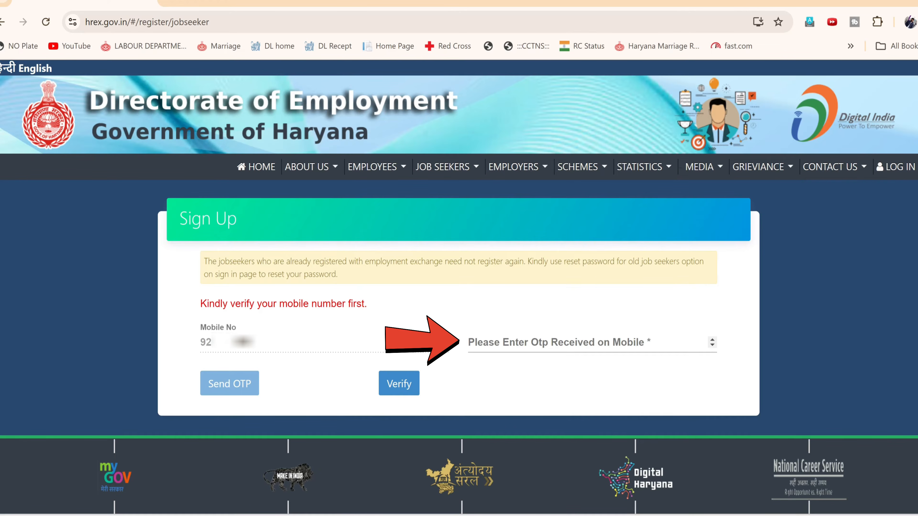
pyautogui.click(592, 343)
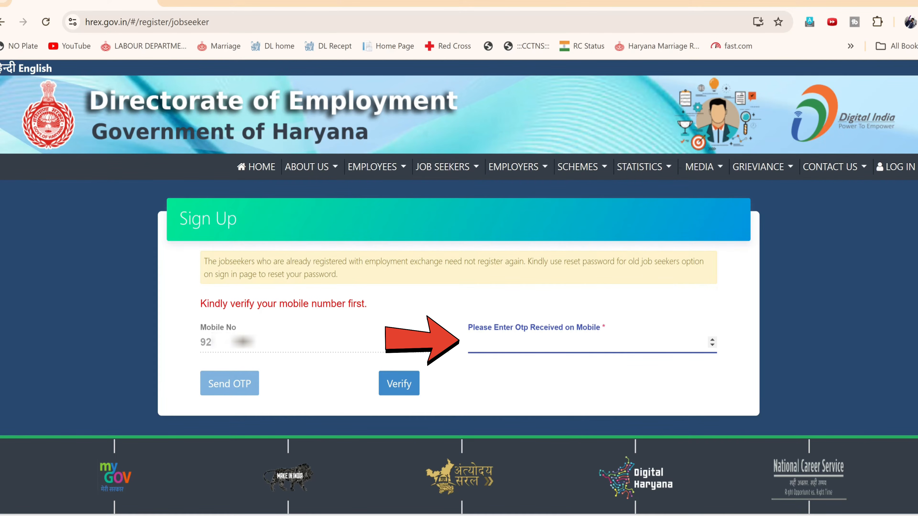
pyautogui.hotkey('ctrl', 'v')
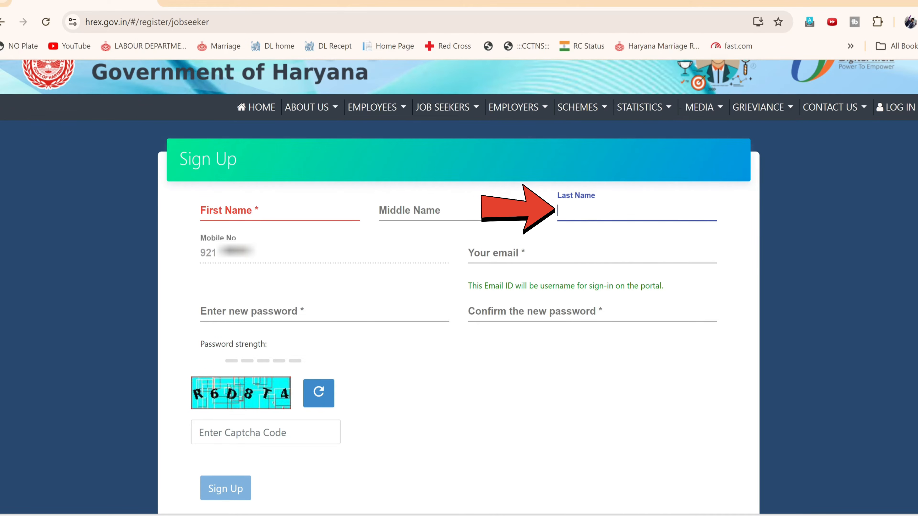
# Step: Fill in the sign-up form's email address, new password and password confirmation
pyautogui.click(591, 254)
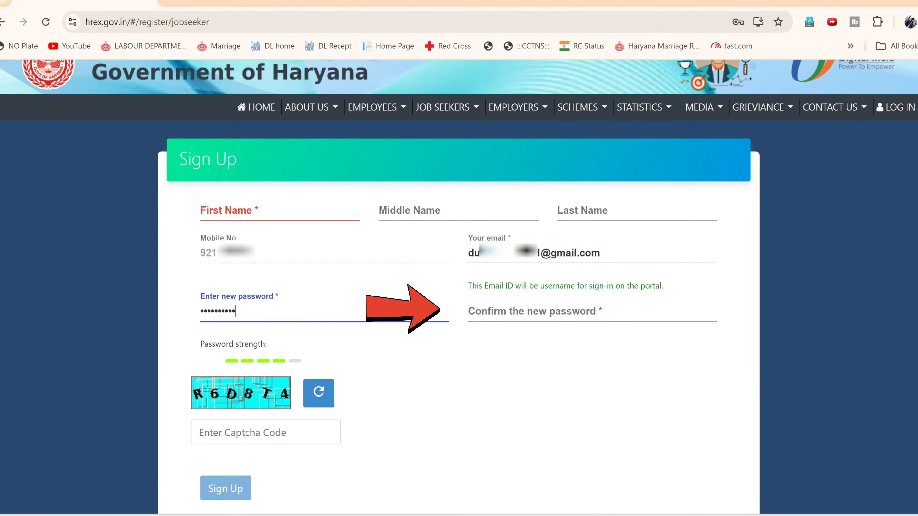
pyautogui.click(535, 311)
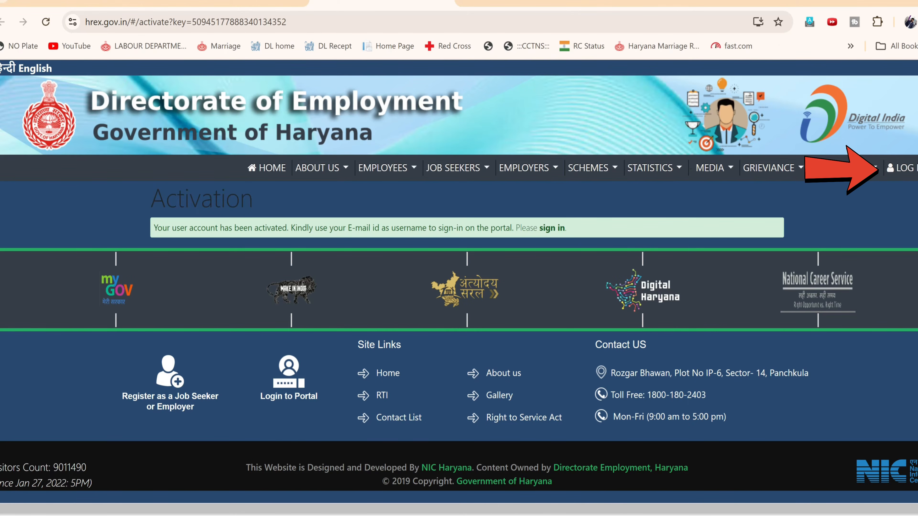
# Step: Open the portal's sign-in page for the newly activated account
pyautogui.click(901, 168)
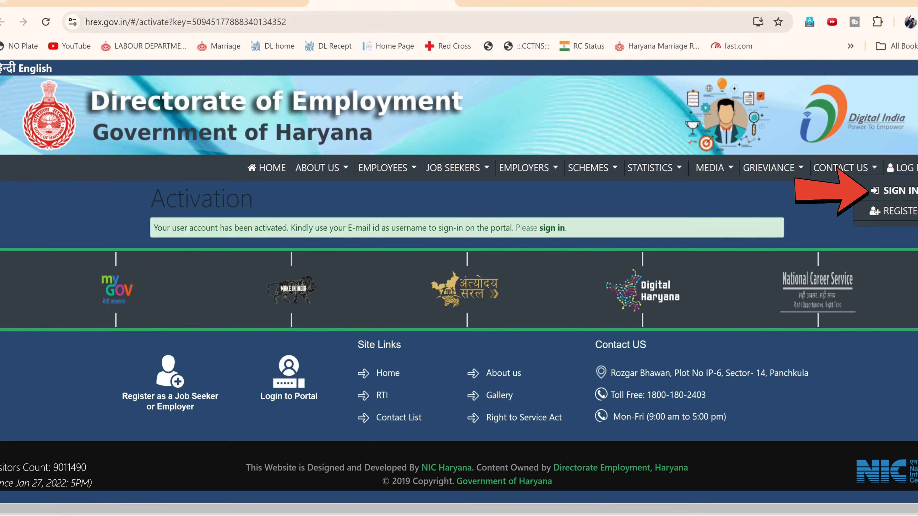
pyautogui.click(898, 191)
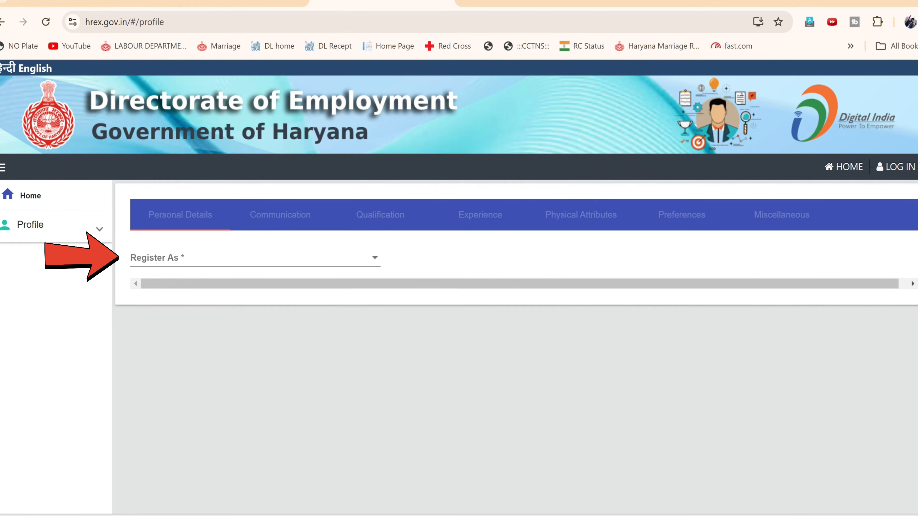
# Step: Register the profile as Haryana Resident, enter the family ID, and retrieve the family member details
pyautogui.click(255, 257)
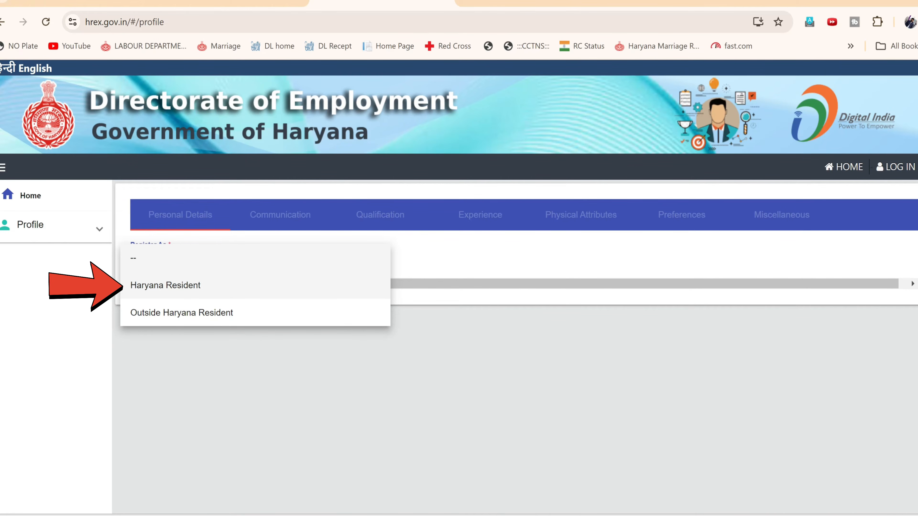
pyautogui.click(165, 285)
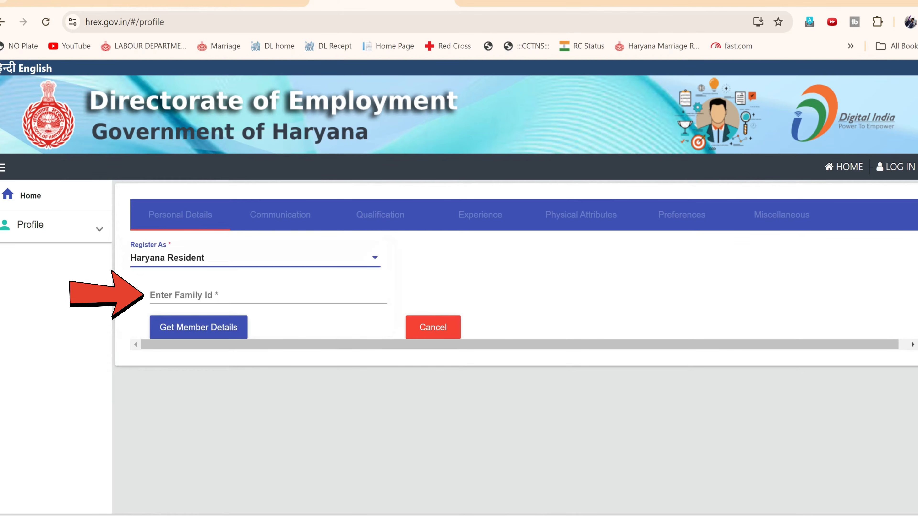
pyautogui.click(184, 295)
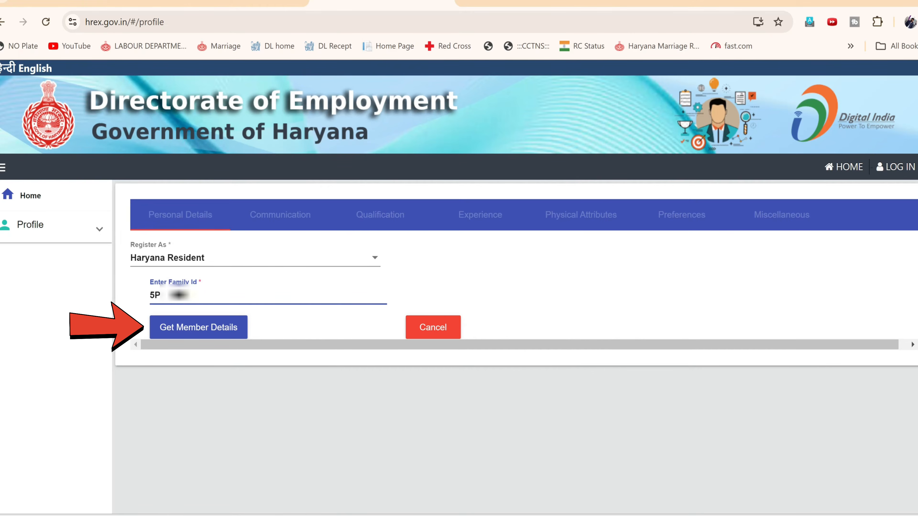
pyautogui.click(199, 327)
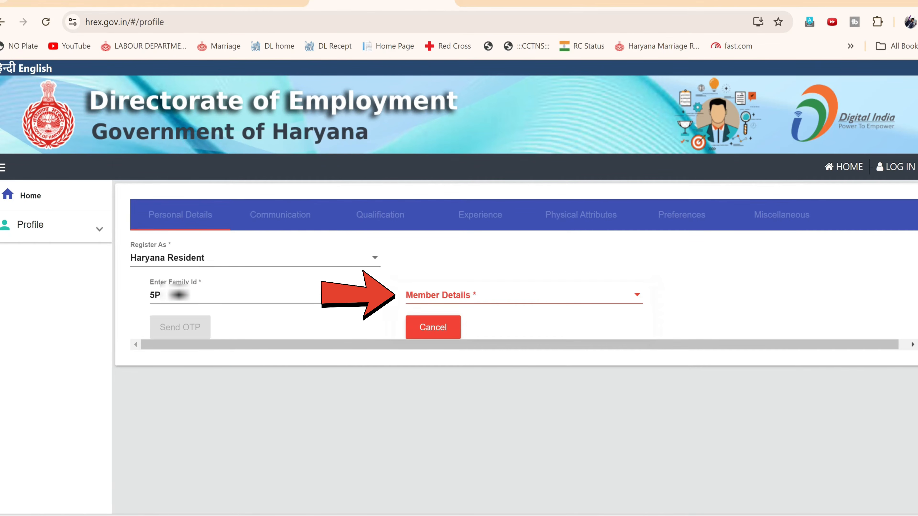
# Step: Select the applicant from the family members, request an OTP, and verify it with the received code
pyautogui.click(524, 295)
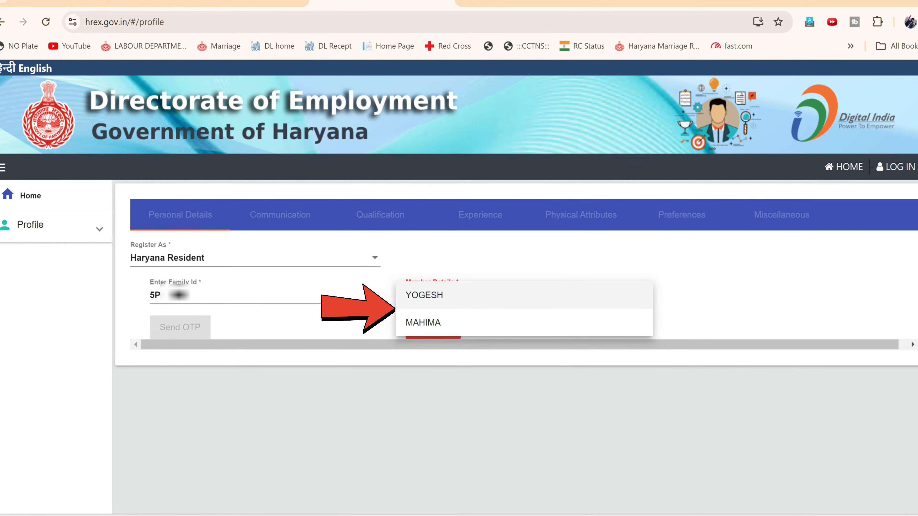
pyautogui.click(424, 324)
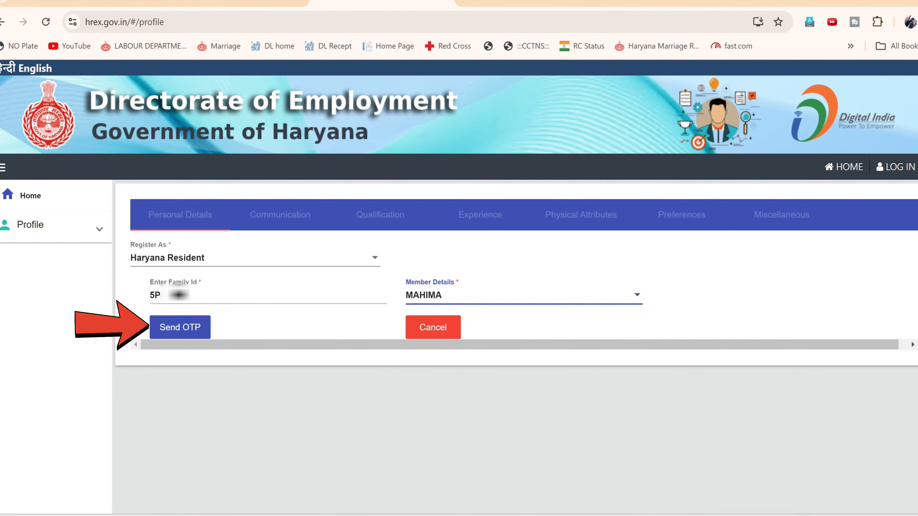
pyautogui.click(180, 328)
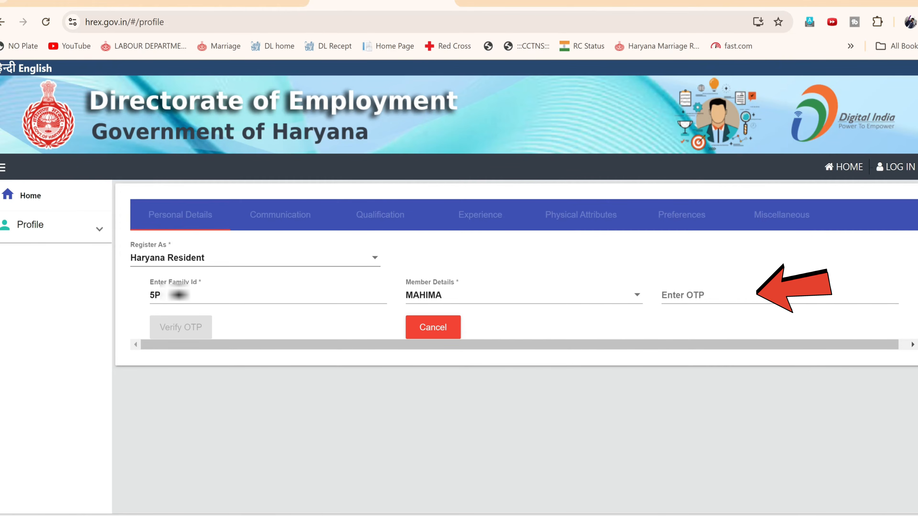
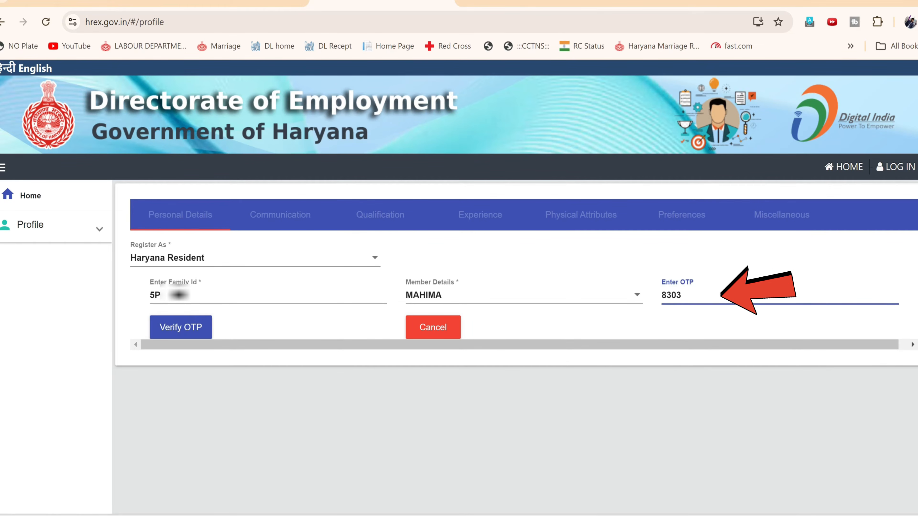
pyautogui.click(181, 327)
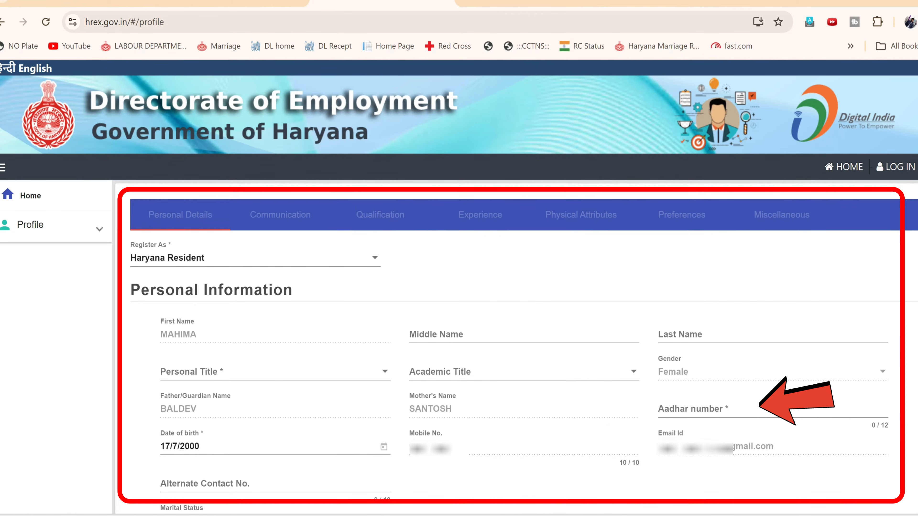
# Step: Enter the Aadhaar number in the personal information, and set the religion to Hinduism and the category to General
pyautogui.click(709, 409)
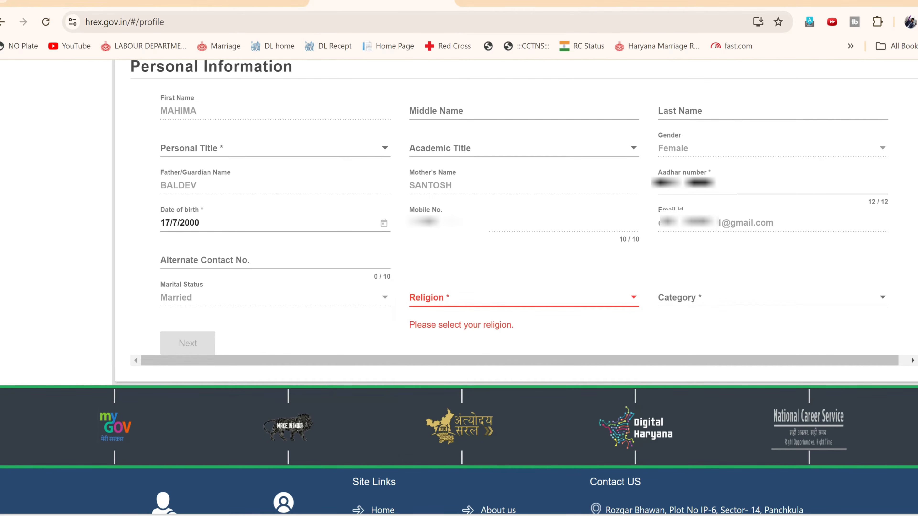
pyautogui.click(523, 297)
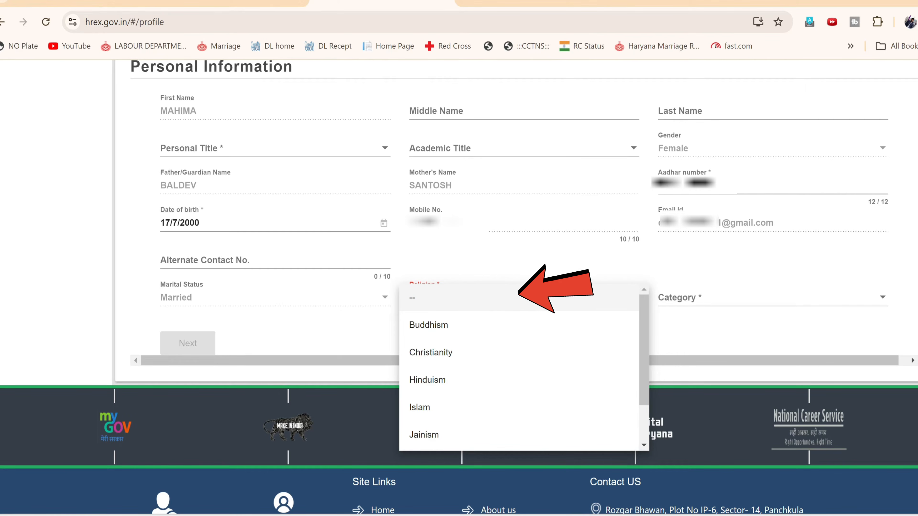
pyautogui.click(427, 380)
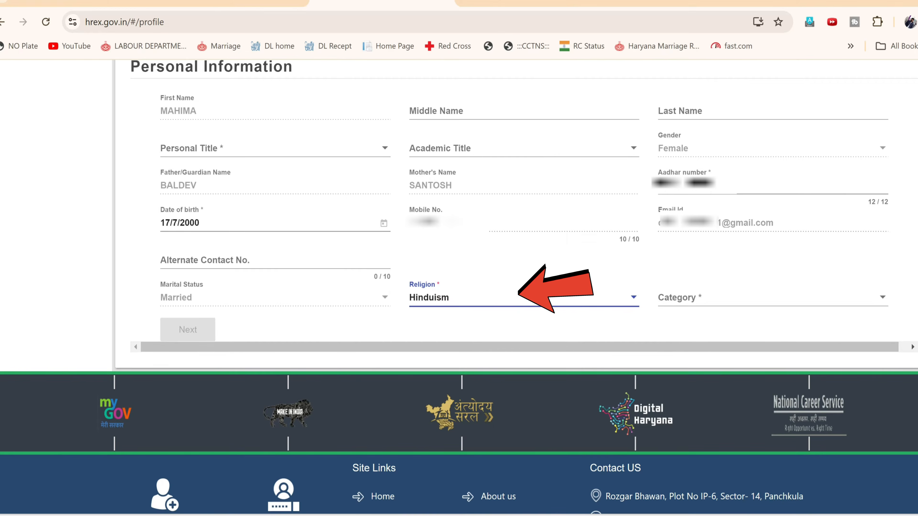
pyautogui.click(772, 298)
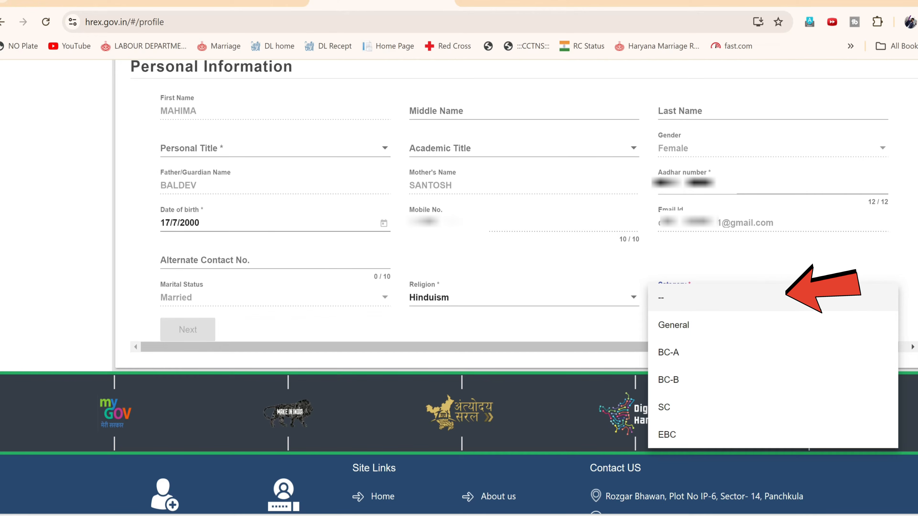
pyautogui.click(684, 325)
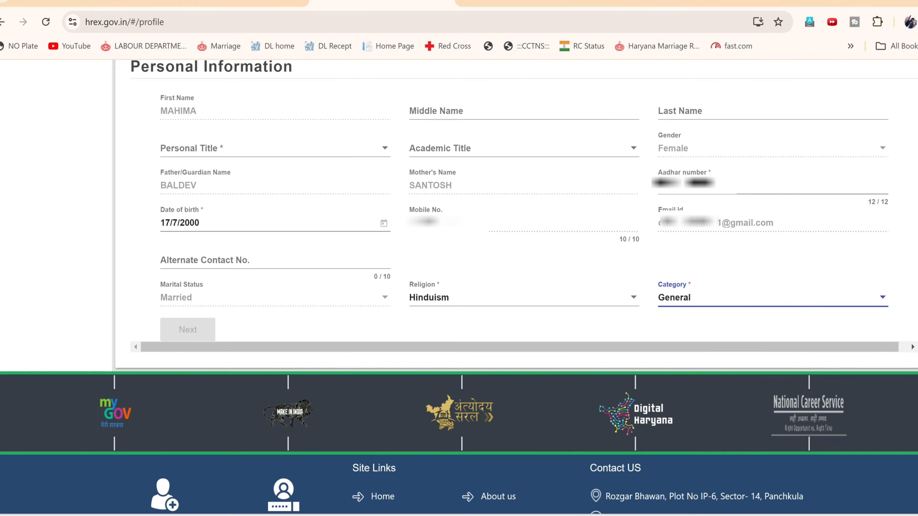
# Step: Set the personal title to Mrs. and proceed to the communication details
pyautogui.click(273, 148)
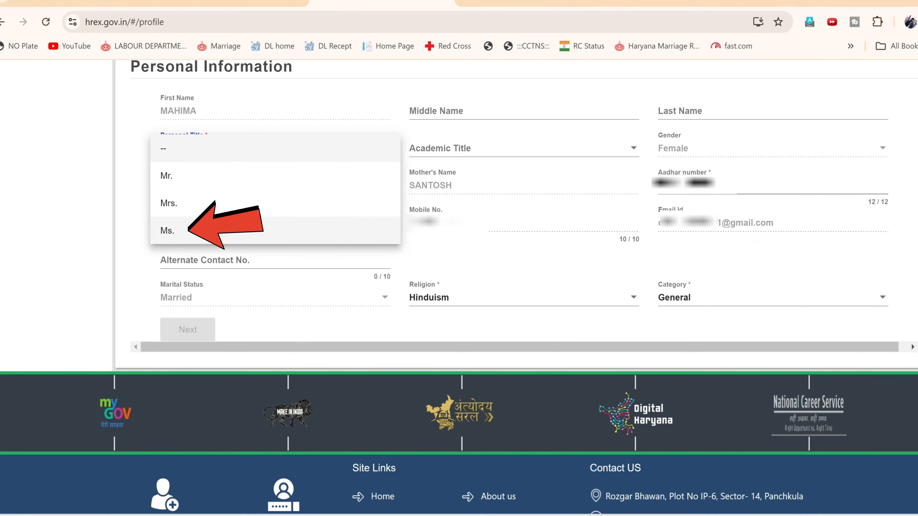
pyautogui.click(188, 204)
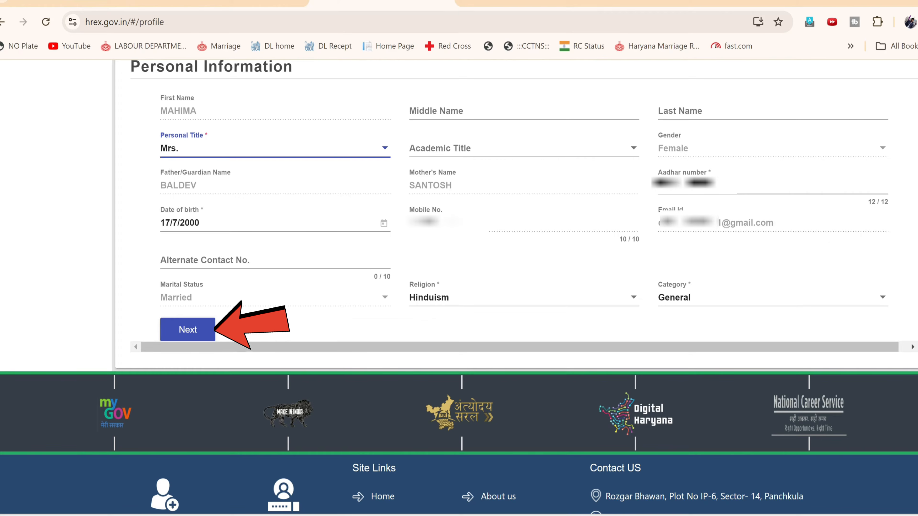
pyautogui.click(188, 330)
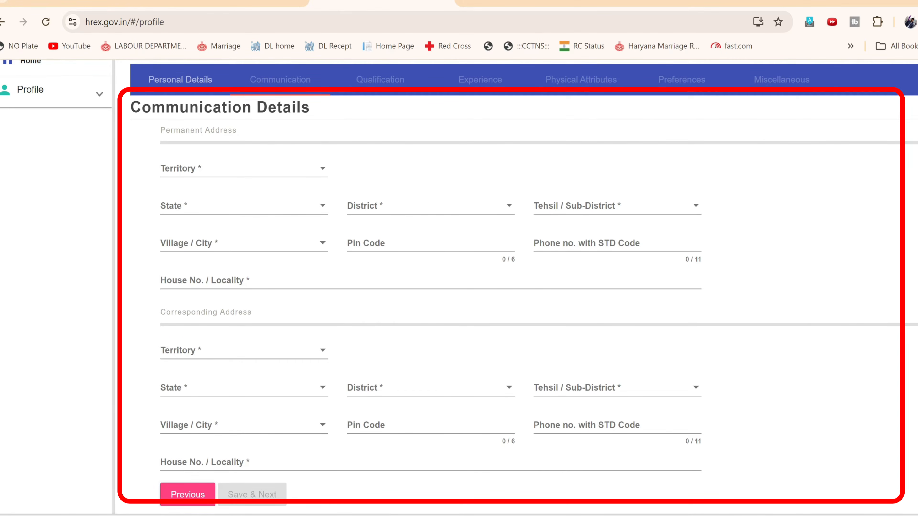
# Step: Set the permanent address territory to Rural
pyautogui.click(244, 168)
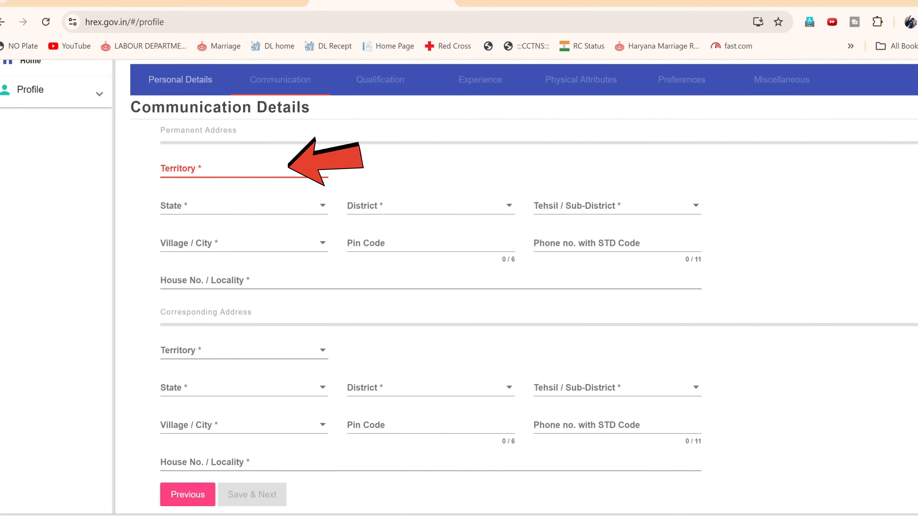
pyautogui.click(287, 167)
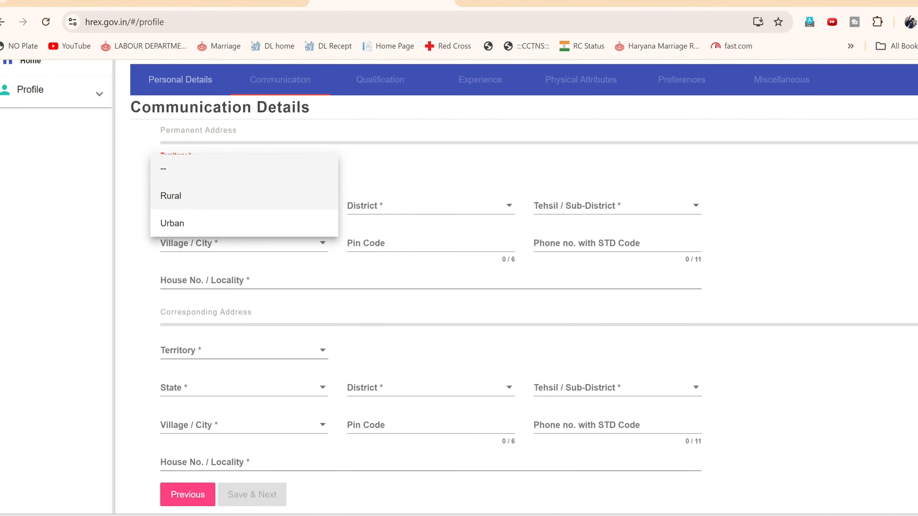
pyautogui.click(202, 196)
# Step: Set the permanent address state to HARYANA
pyautogui.click(244, 206)
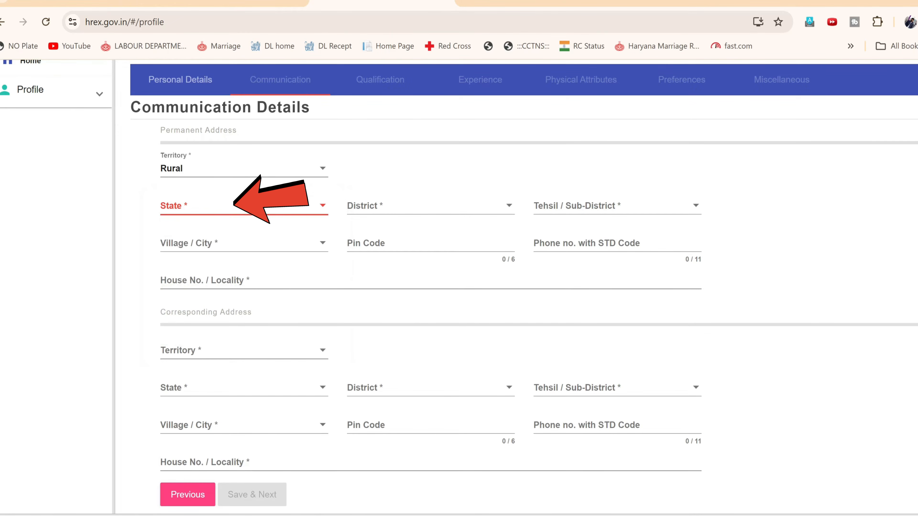
pyautogui.click(234, 204)
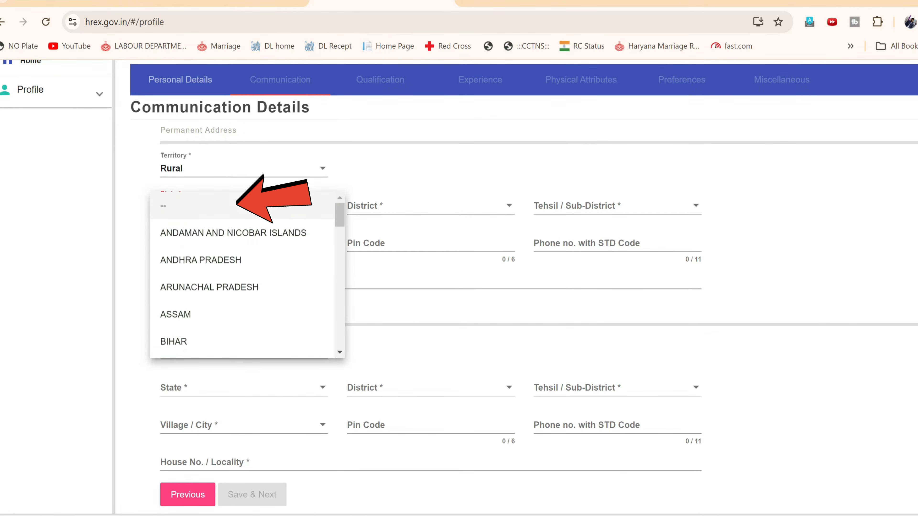
pyautogui.scroll(-1, 235, 205)
pyautogui.scroll(-10, 217, 344)
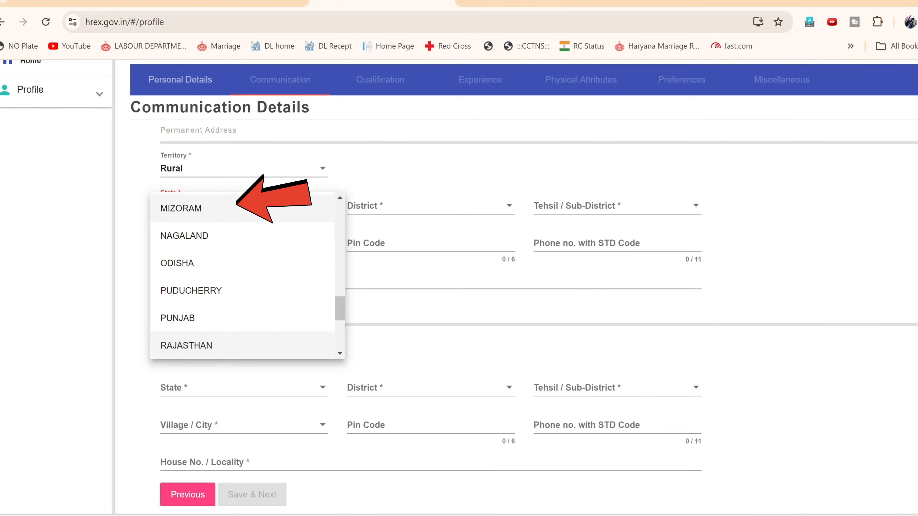
pyautogui.press('h')
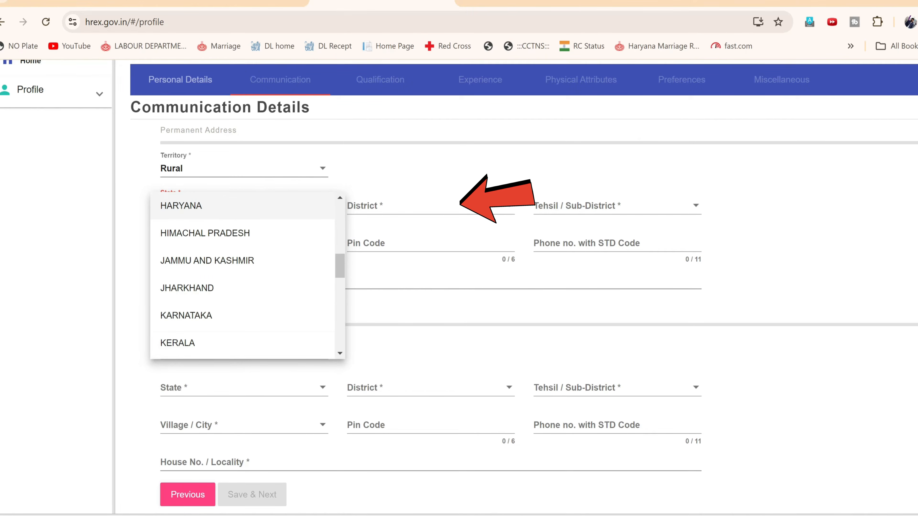
pyautogui.press('Return')
# Step: Set both the district and the tehsil / sub-district of the permanent address to Sirsa
pyautogui.click(430, 206)
pyautogui.press('s')
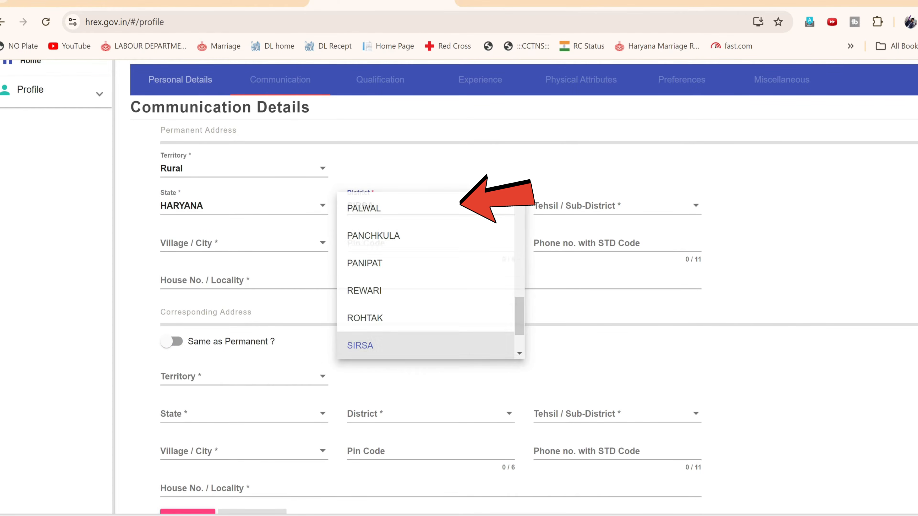
pyautogui.press('Return')
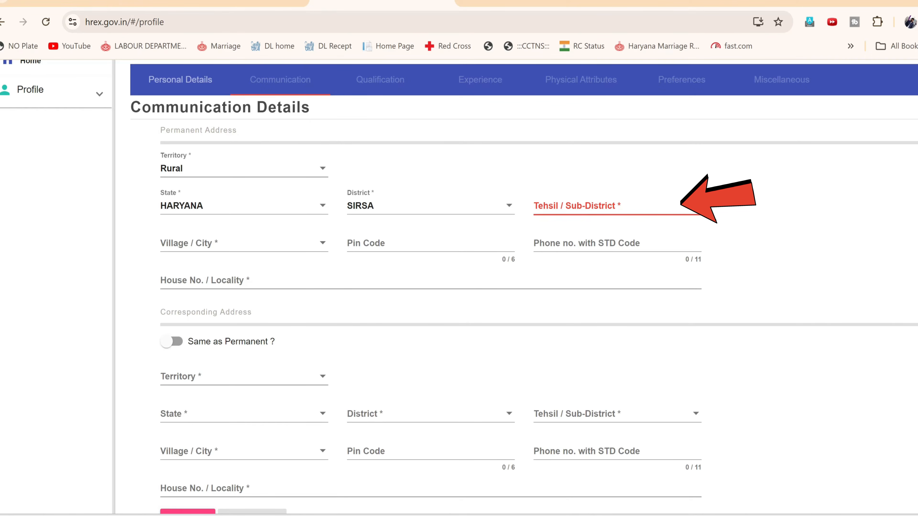
pyautogui.press('Return')
pyautogui.press('s')
pyautogui.press('Return')
pyautogui.press('Tab')
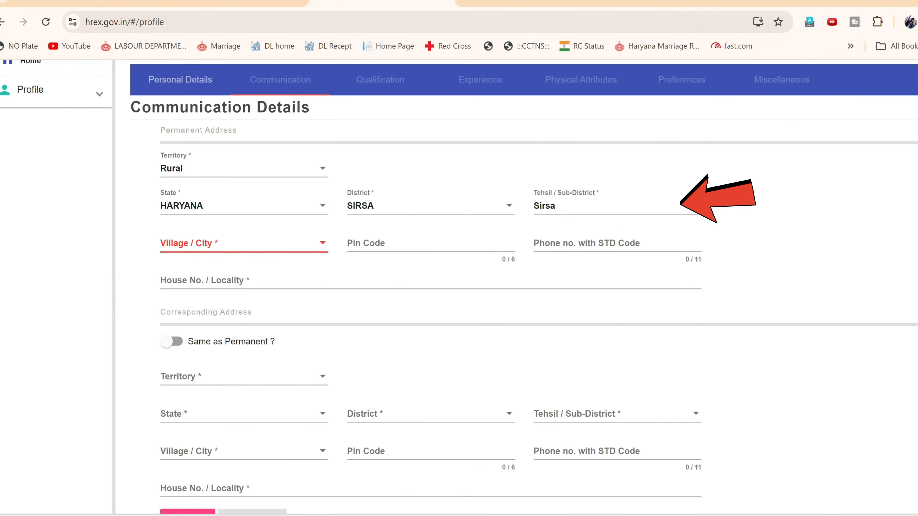
# Step: Select the applicant's village in the permanent address
pyautogui.press('Return')
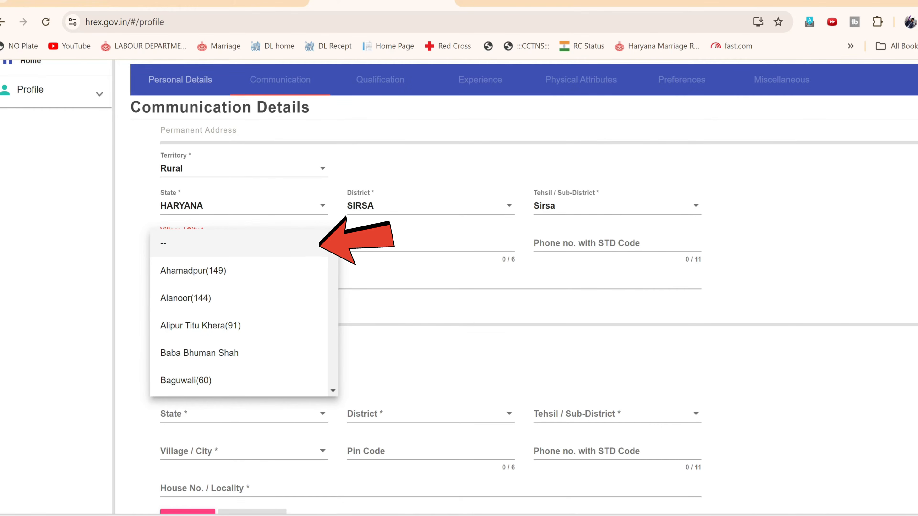
pyautogui.press('l')
pyautogui.press('Down')
pyautogui.press('Return')
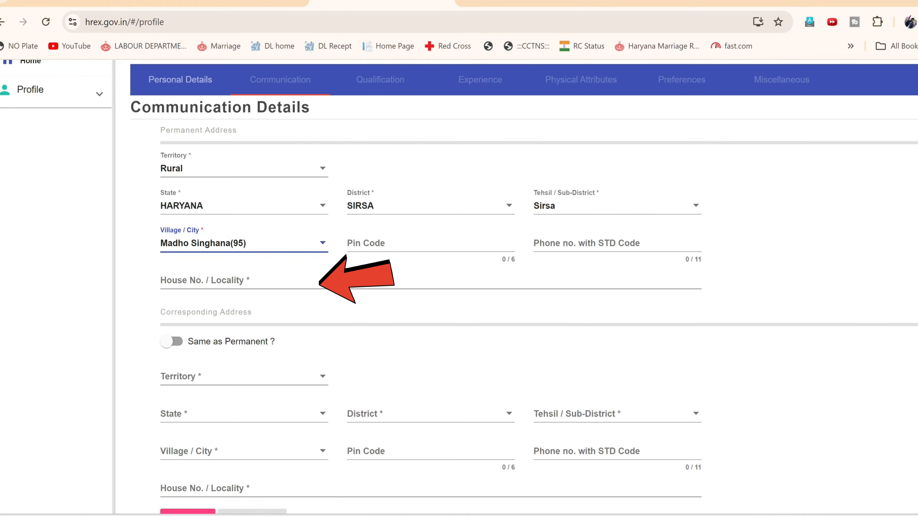
# Step: Enter the applicant's house number and locality, and save the communication details with the corresponding address same as permanent
pyautogui.click(205, 280)
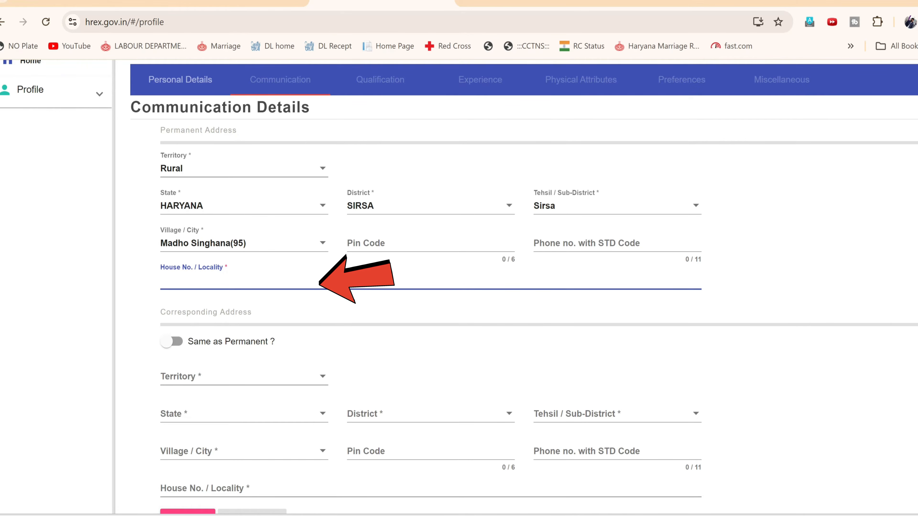
pyautogui.hotkey('ctrl', 'v')
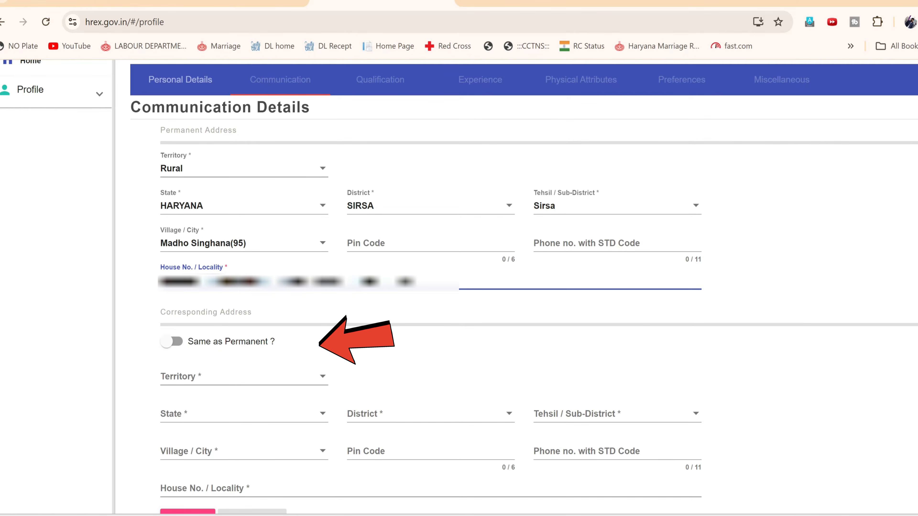
pyautogui.click(172, 342)
pyautogui.scroll(-4, 459, 253)
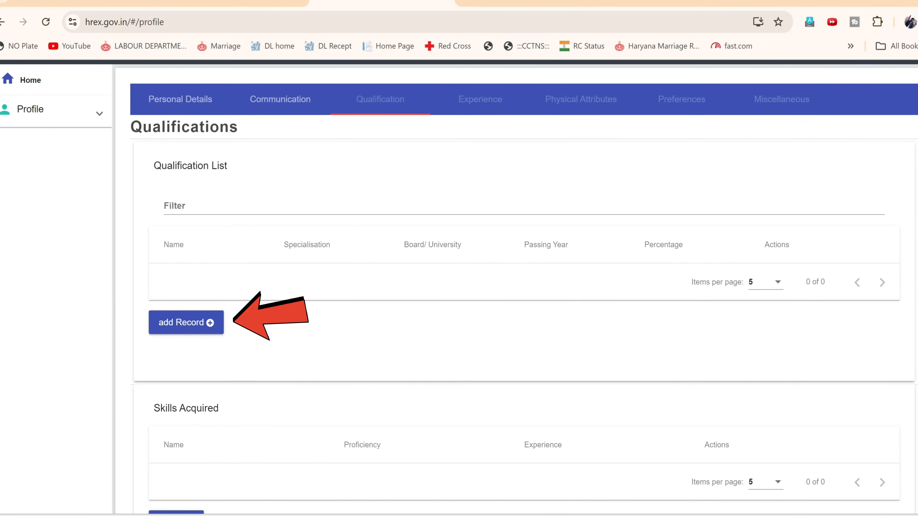
# Step: Start a qualification record with level 10th, course SSC (10th Class) and specialization Not Applicable
pyautogui.click(177, 322)
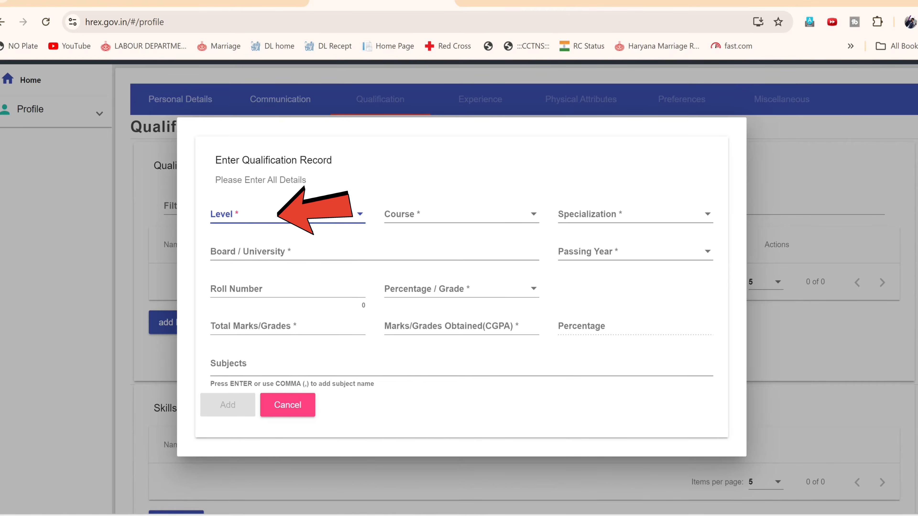
pyautogui.click(287, 214)
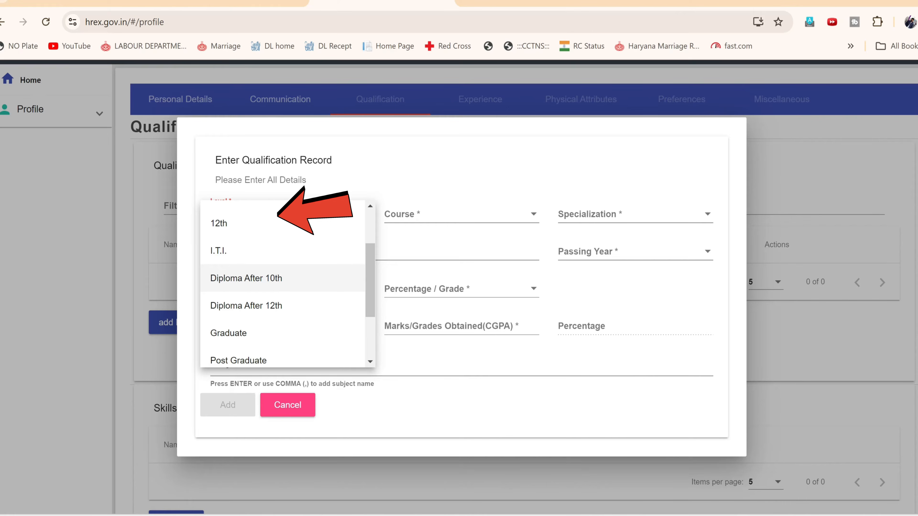
pyautogui.scroll(2, 282, 282)
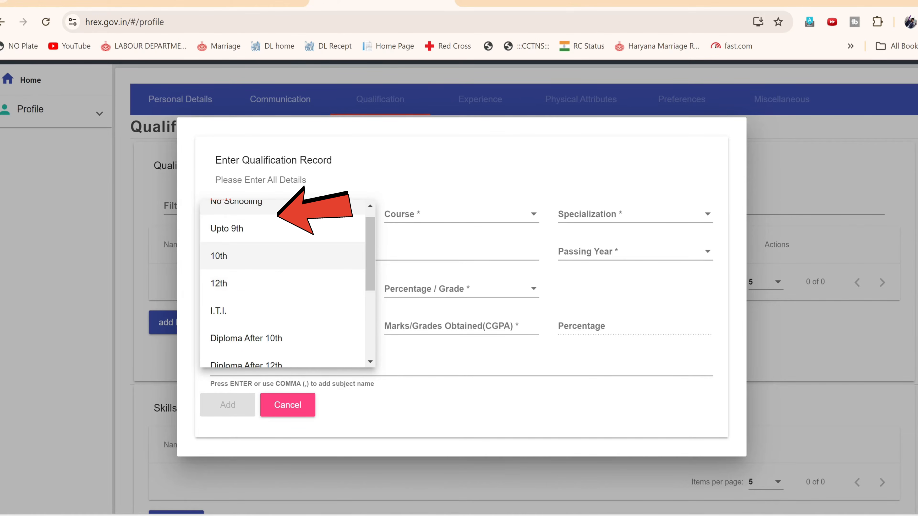
pyautogui.click(253, 255)
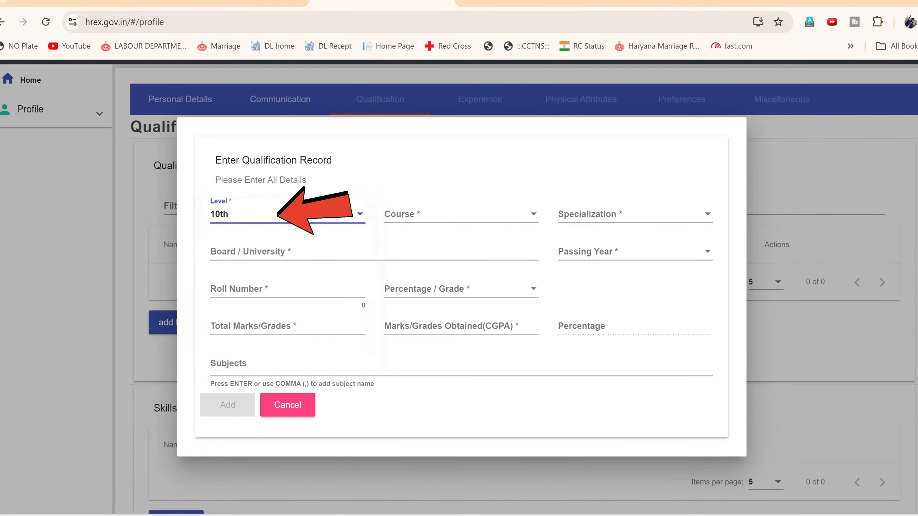
pyautogui.click(486, 213)
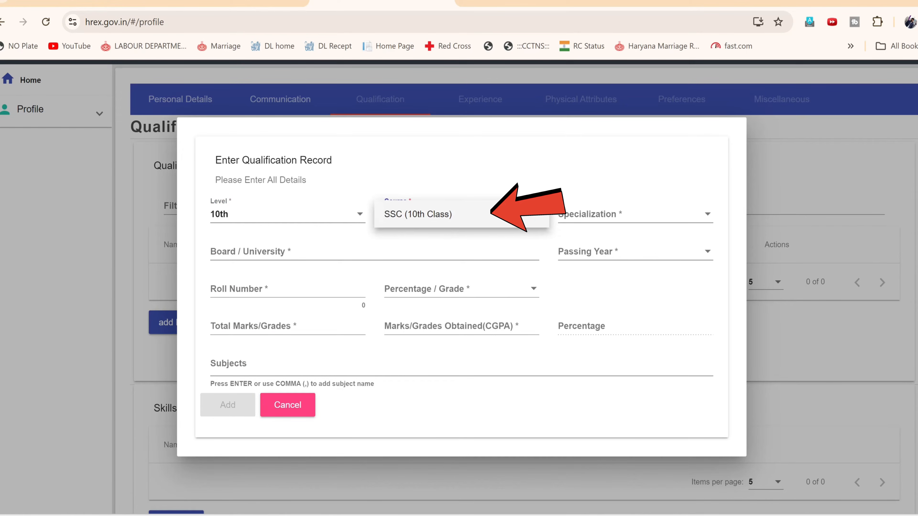
pyautogui.click(490, 213)
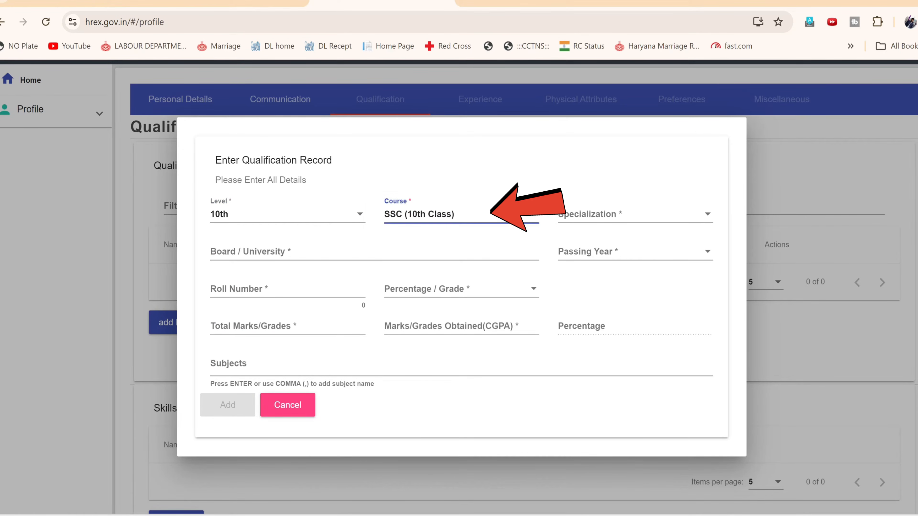
pyautogui.click(654, 214)
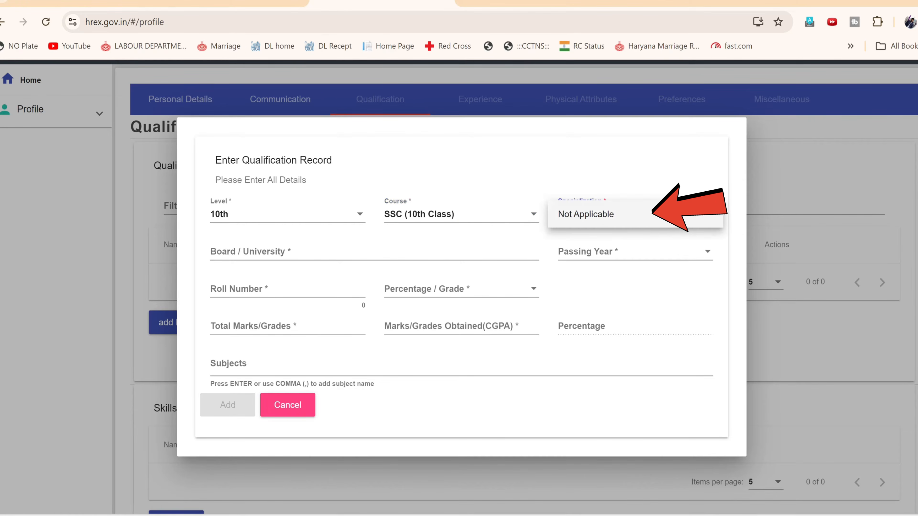
pyautogui.click(653, 212)
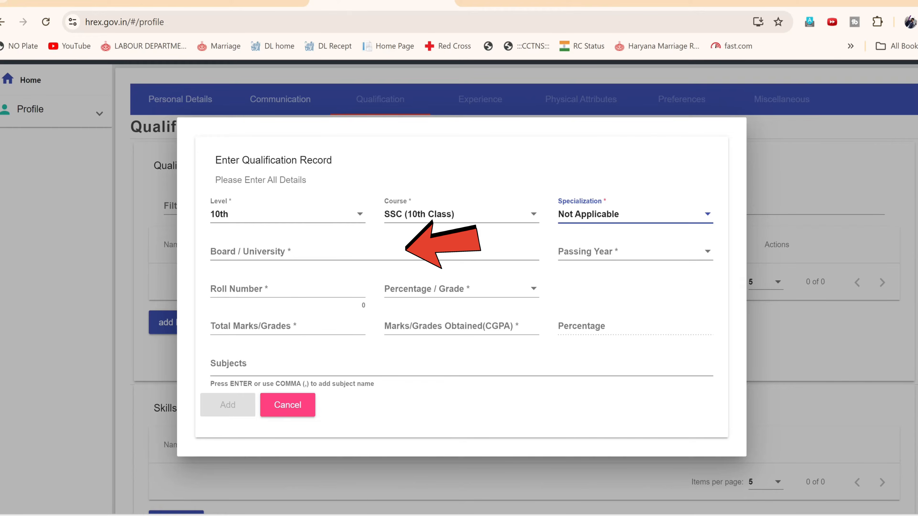
# Step: Set the 10th record's board to Board of School Education Haryana (HBSE) and its passing year to 2016
pyautogui.click(406, 250)
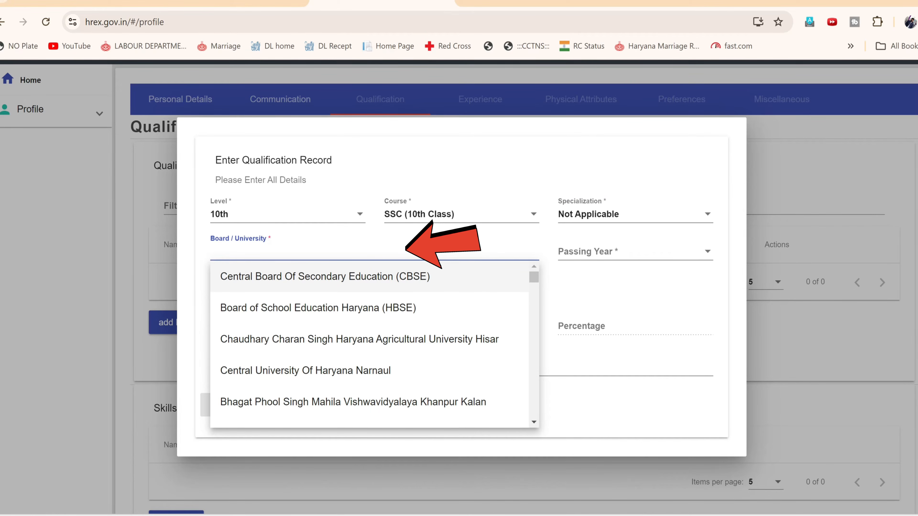
pyautogui.press('Down')
pyautogui.press('Return')
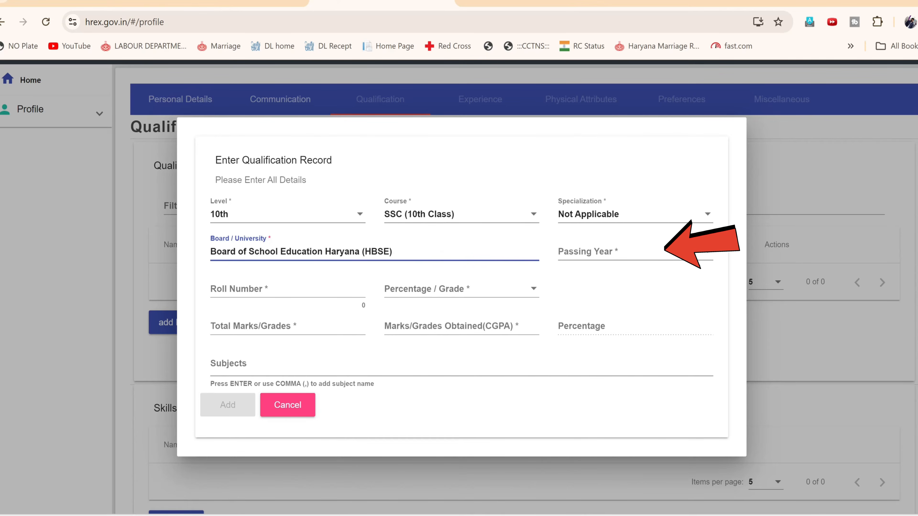
pyautogui.click(666, 249)
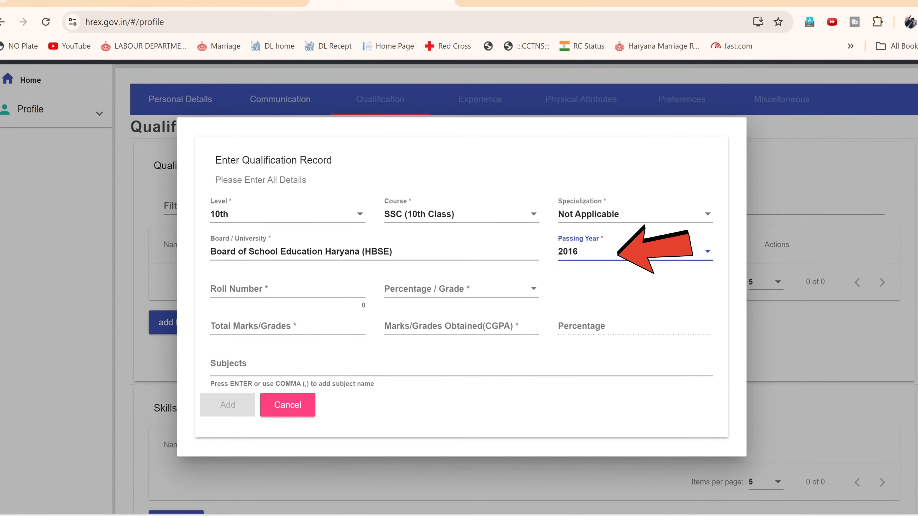
# Step: Enter the applicant's 10th roll number and set the grading type to Percentage
pyautogui.click(338, 286)
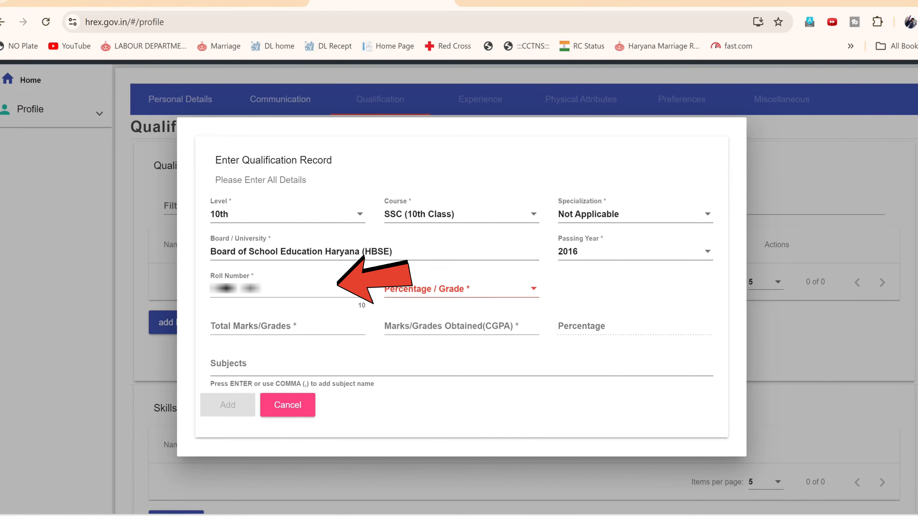
pyautogui.click(506, 285)
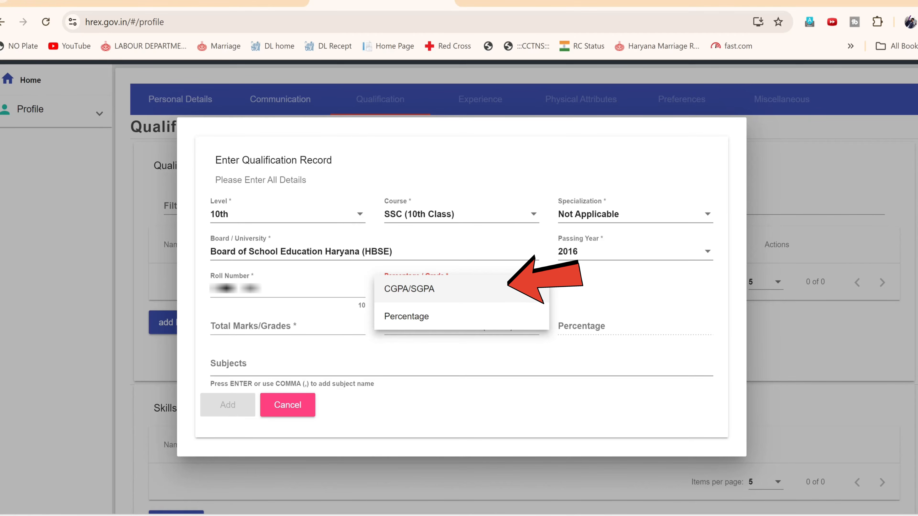
pyautogui.click(404, 316)
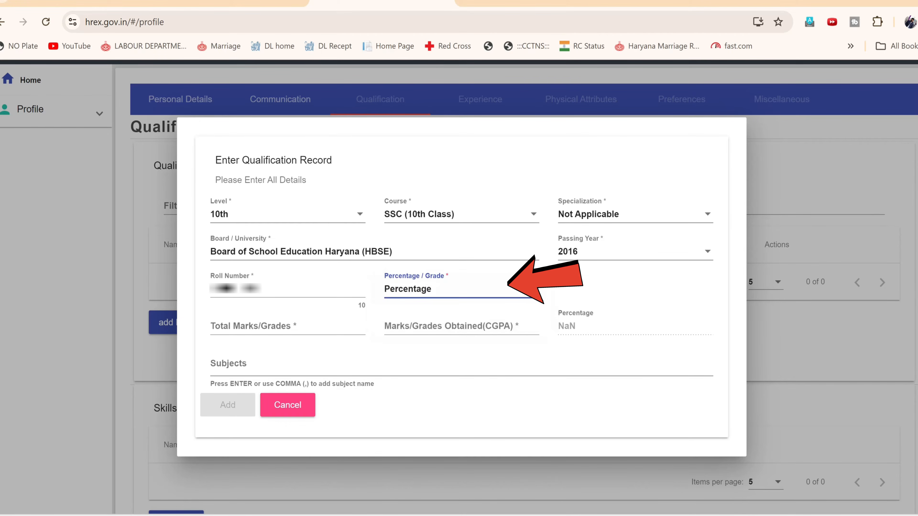
# Step: Set the 10th record's total marks to 500 and the marks obtained to 370
pyautogui.click(288, 326)
pyautogui.write('500')
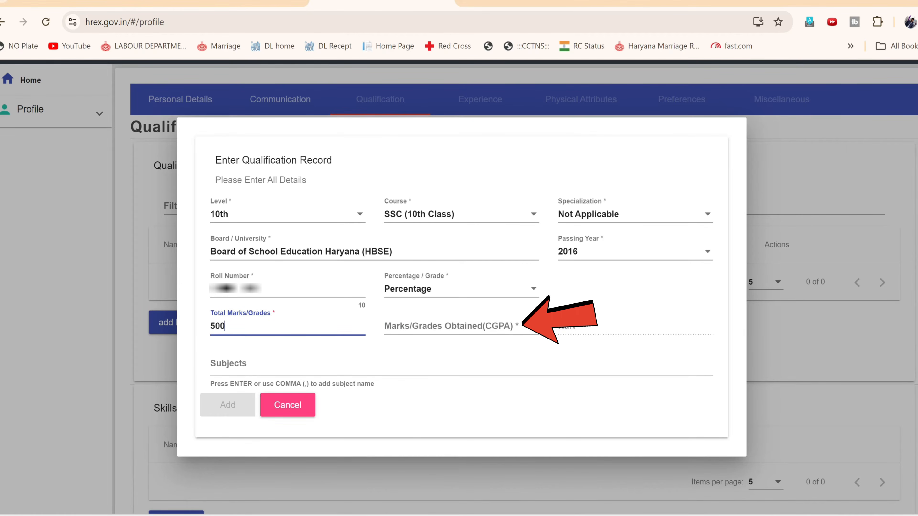
pyautogui.click(448, 325)
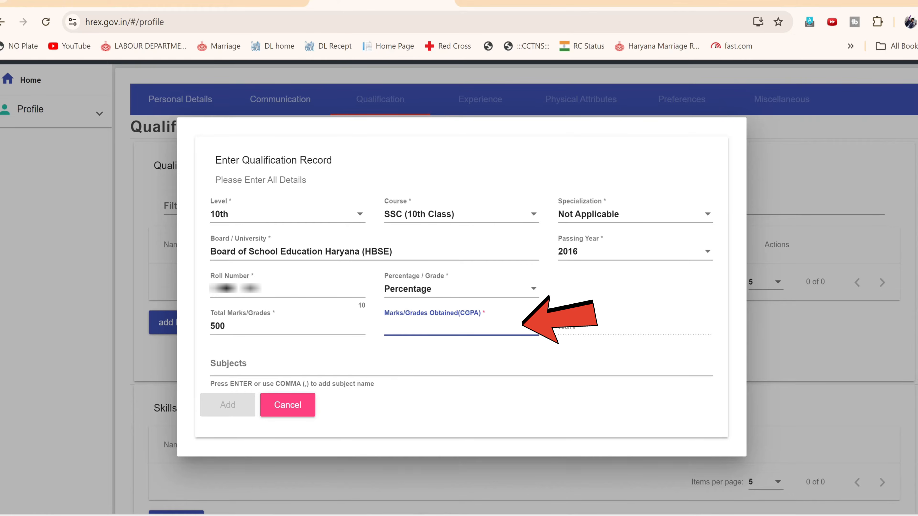
pyautogui.write('370')
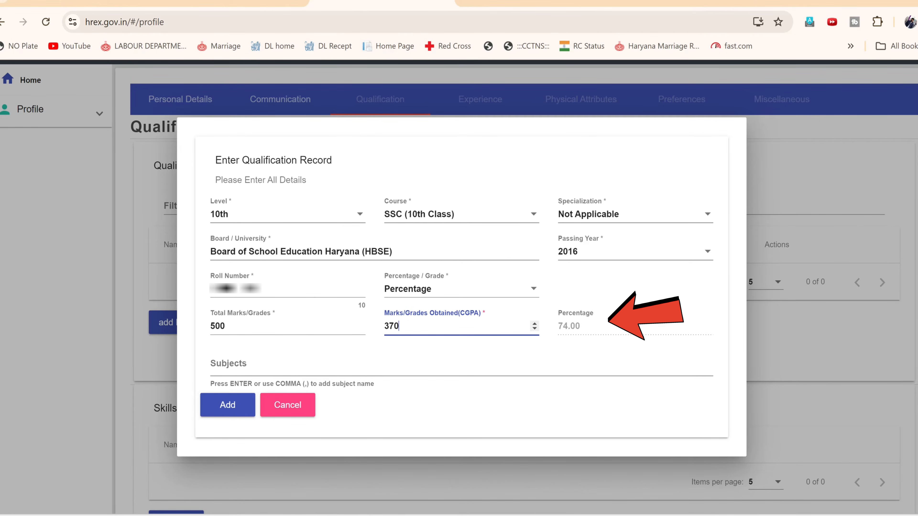
# Step: Enter the subjects Hindi, English, Mathematics, Social Science, Science, and Health And Physical Education, and add the 10th record to the qualifications
pyautogui.click(228, 365)
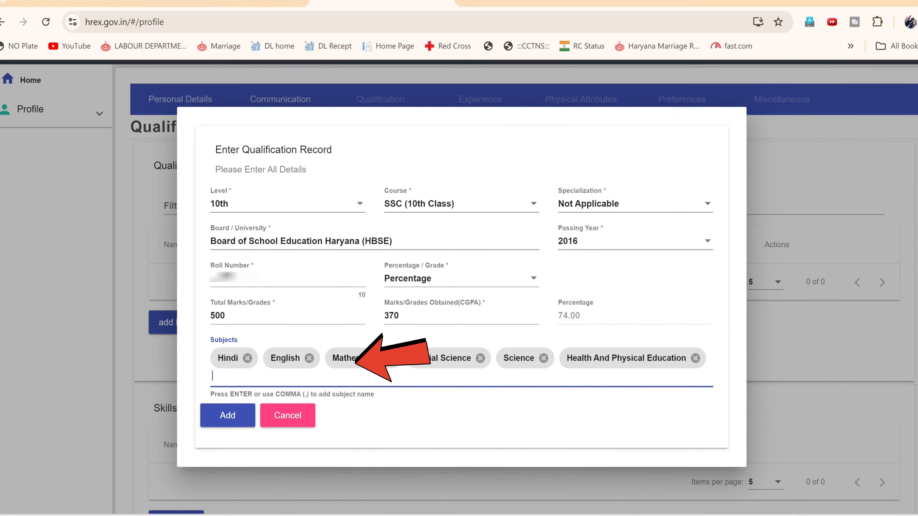
pyautogui.click(249, 415)
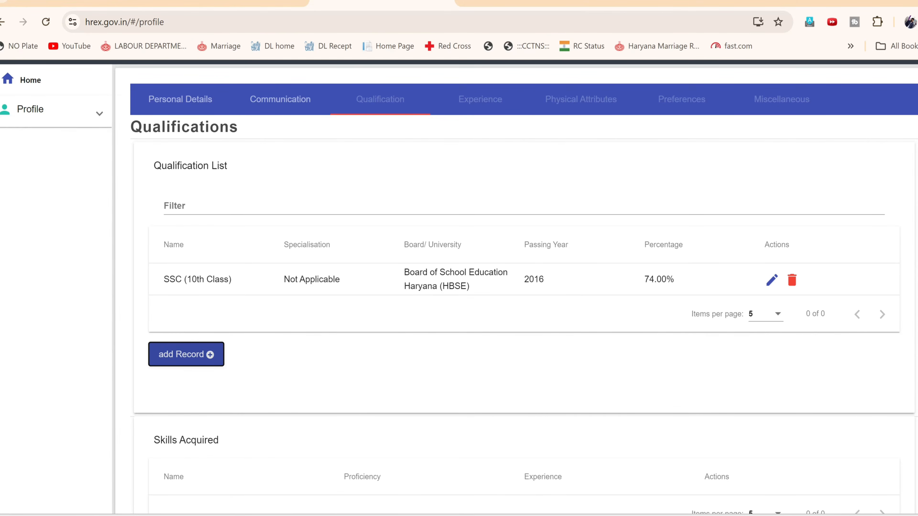
# Step: Start another qualification record with level 12th, course HSC (12th Class) and specialization Arts
pyautogui.press('Return')
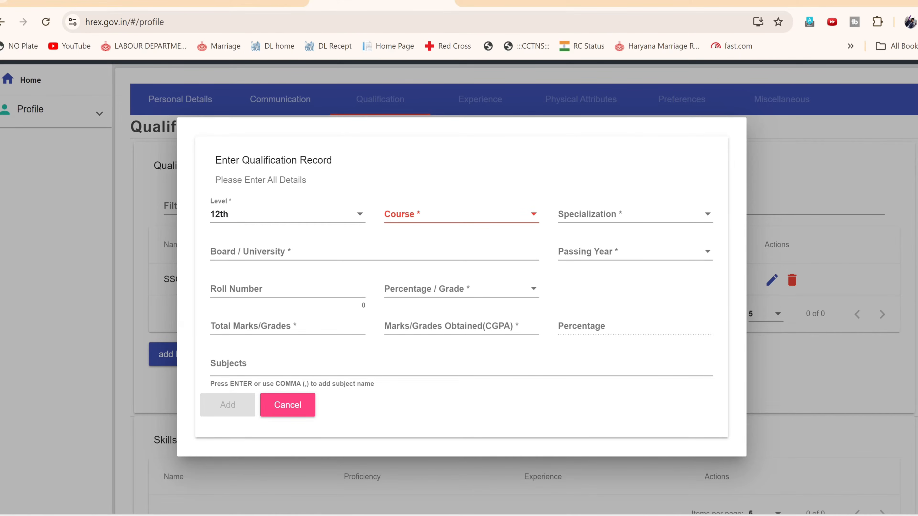
pyautogui.click(462, 214)
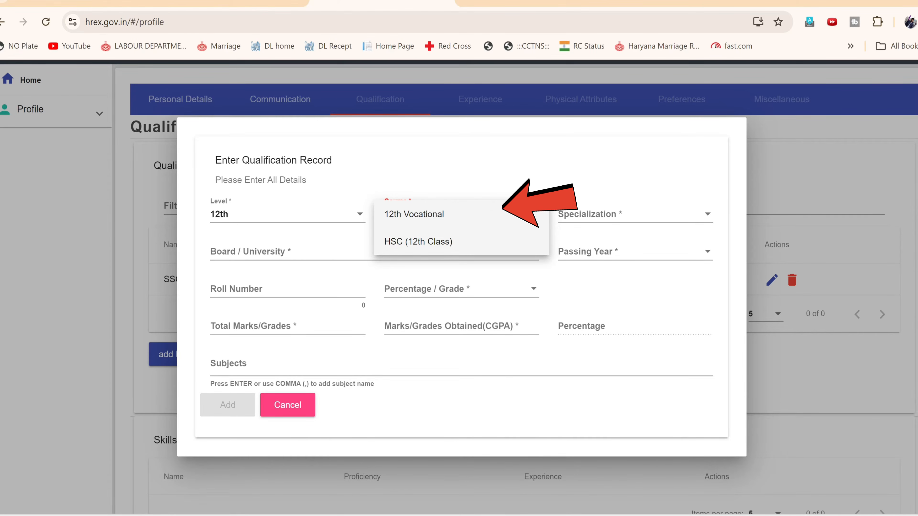
pyautogui.click(422, 241)
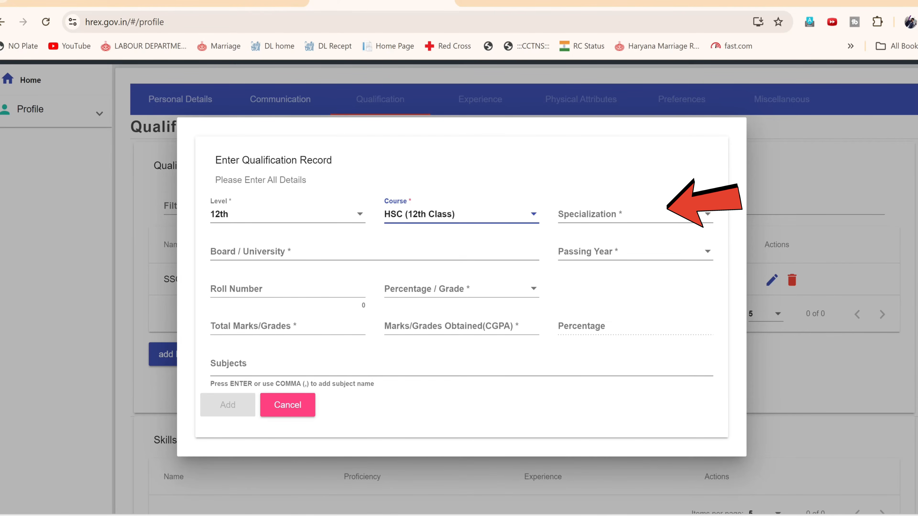
pyautogui.click(614, 215)
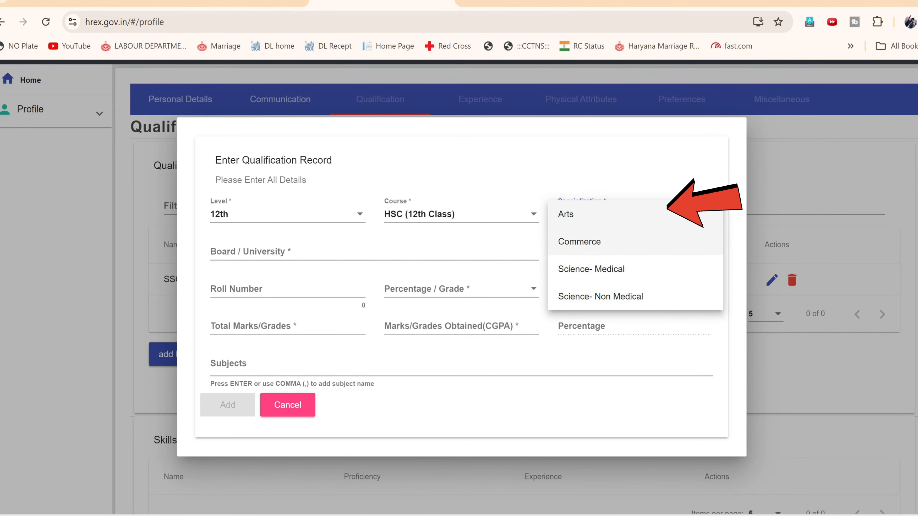
pyautogui.click(592, 215)
# Step: Set the 12th record's board to Board of School Education Haryana (HBSE) and its passing year to 2018
pyautogui.click(318, 252)
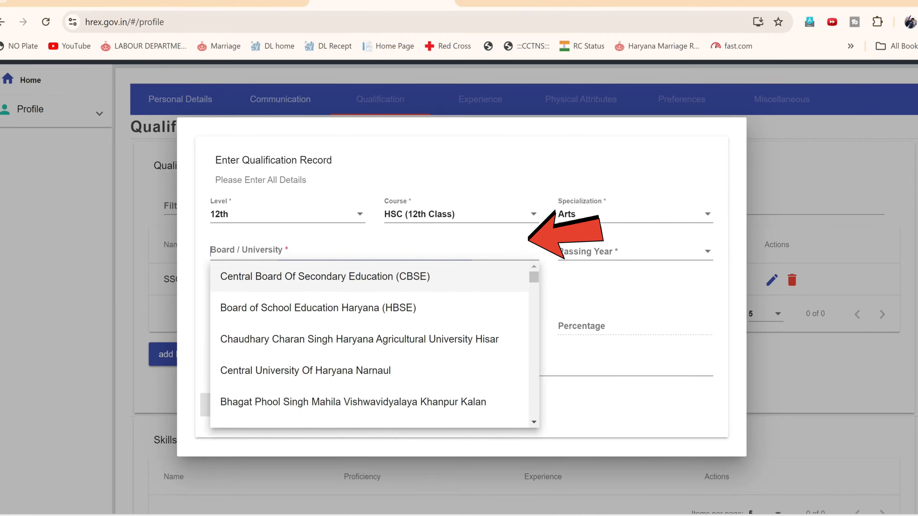
pyautogui.click(317, 309)
pyautogui.click(636, 251)
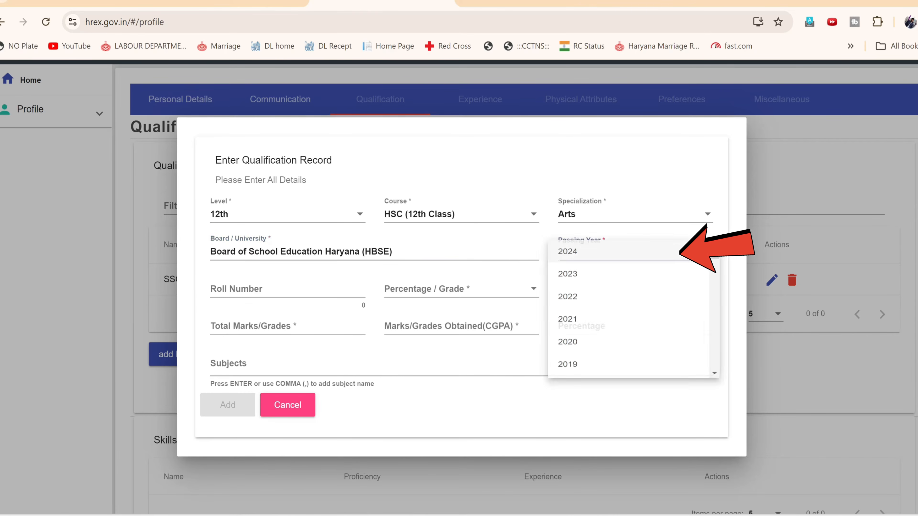
pyautogui.scroll(-1, 615, 351)
pyautogui.click(615, 352)
# Step: Enter the applicant's 12th roll number and set the grading type to Percentage
pyautogui.click(288, 288)
pyautogui.write('XXXXXXXXXX')
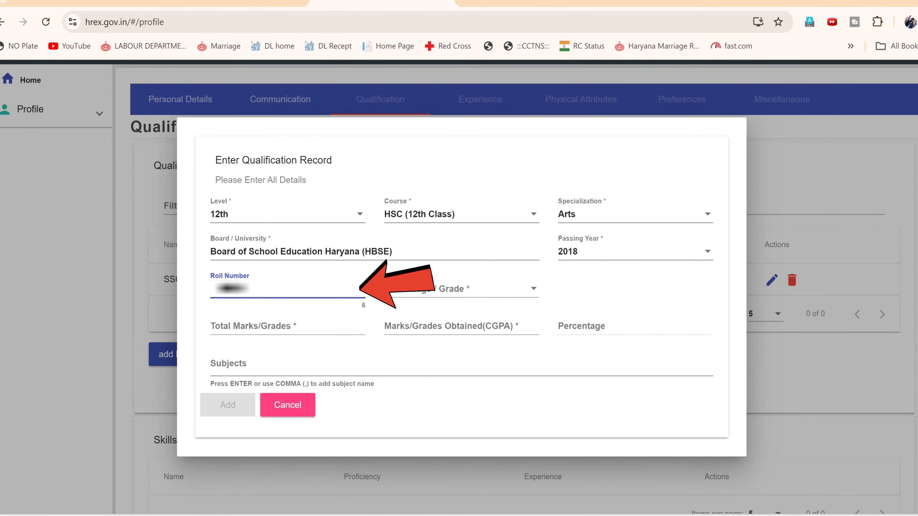
pyautogui.click(462, 289)
pyautogui.click(462, 289)
# Step: Set the 12th record's total marks to 500 and the marks obtained to 405
pyautogui.click(288, 326)
pyautogui.write('500')
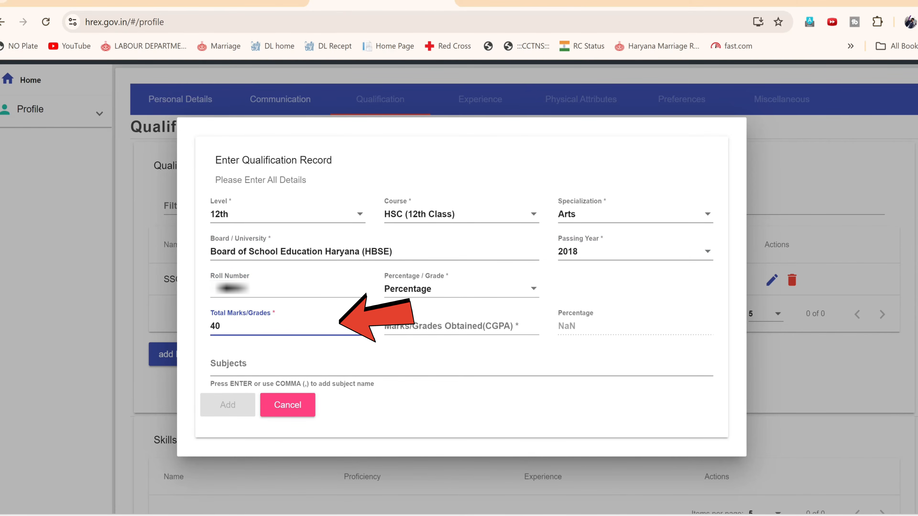
pyautogui.click(462, 319)
pyautogui.write('405')
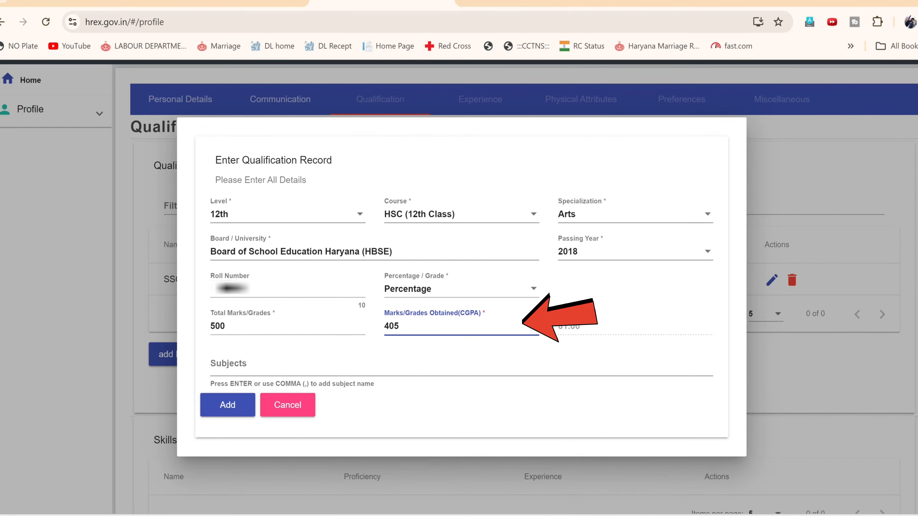
# Step: Enter the subjects English, Hindi, Political Science, History and Physical Education, and add the 12th record to the qualifications
pyautogui.click(462, 363)
pyautogui.write('E')
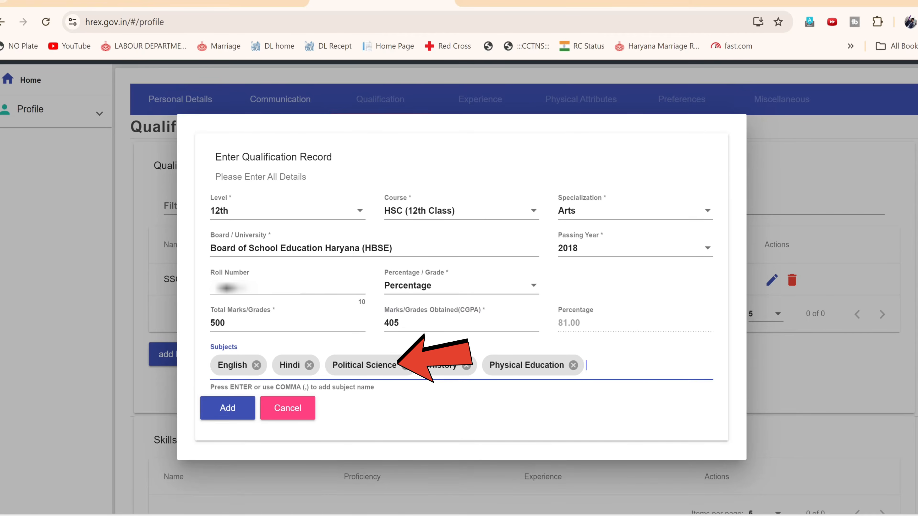
pyautogui.press('Tab')
pyautogui.press('Return')
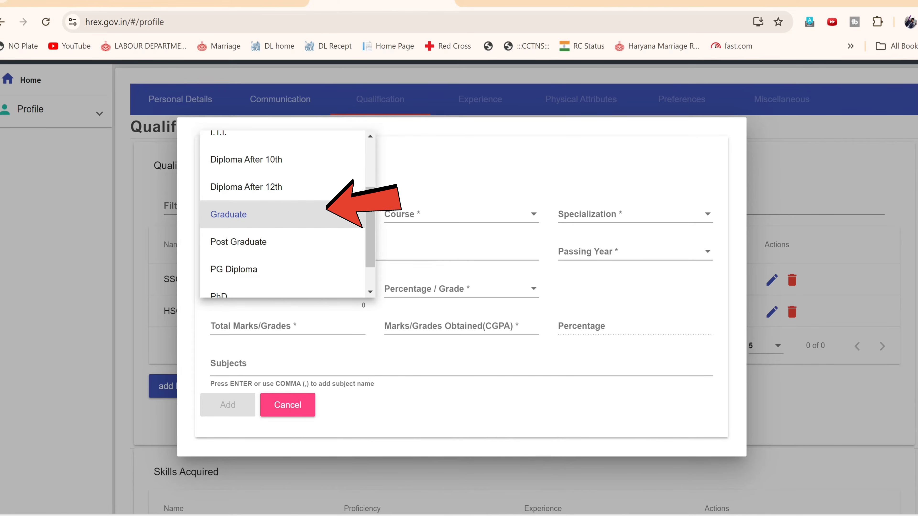
# Step: Fill a new qualification record with level Graduate, course B.A. (Bachelor of Arts) and specialization Arts & Humanities
pyautogui.click(230, 214)
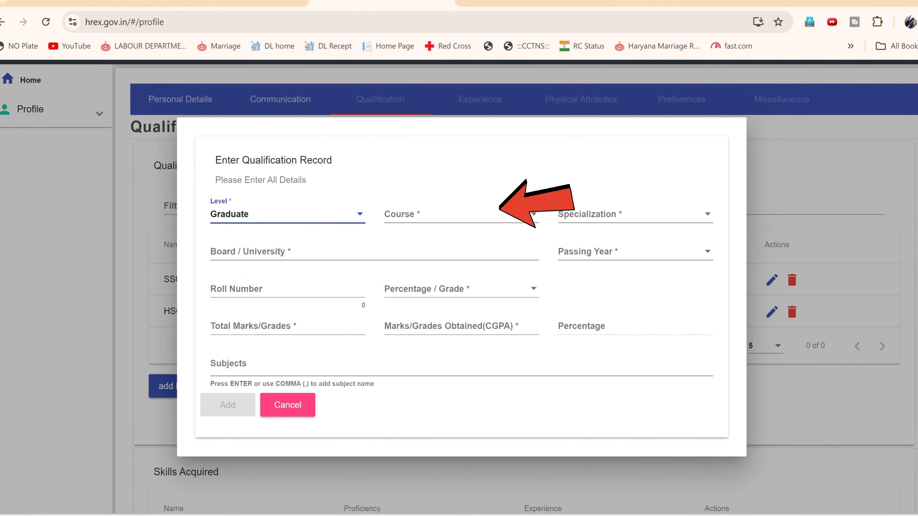
pyautogui.click(461, 214)
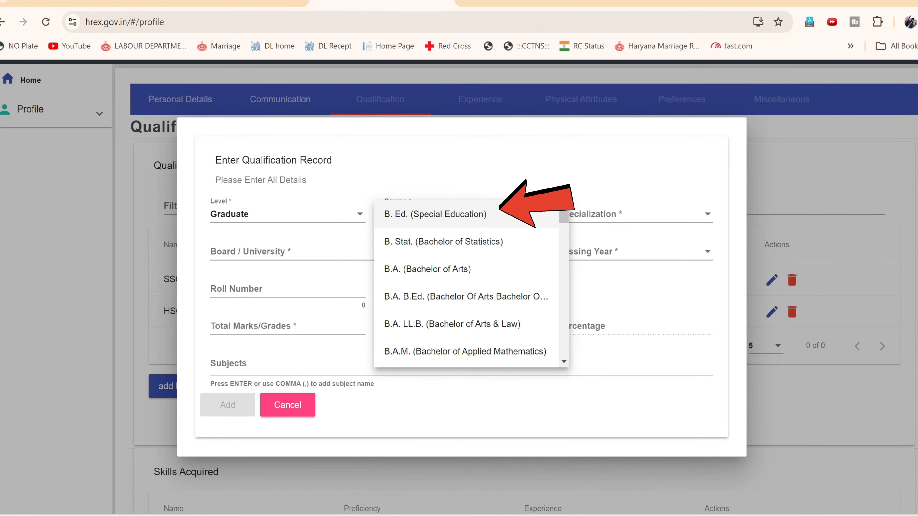
pyautogui.click(427, 269)
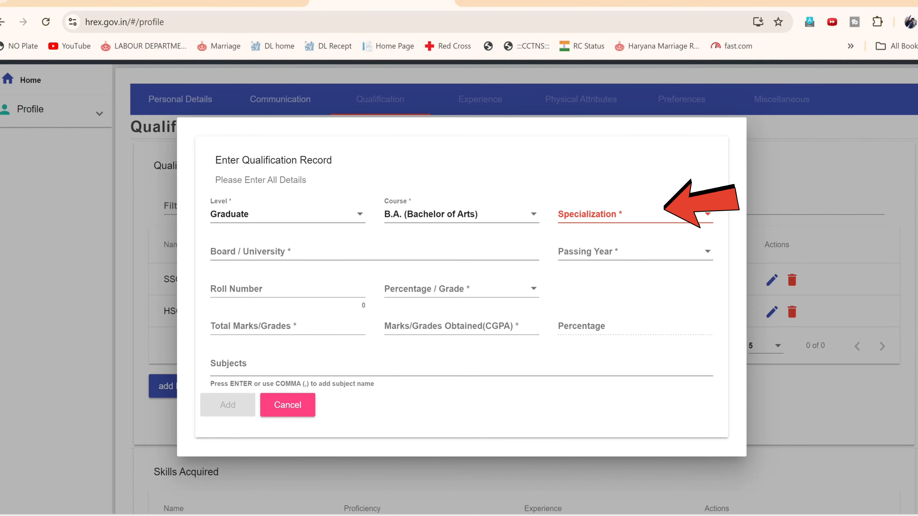
pyautogui.click(635, 215)
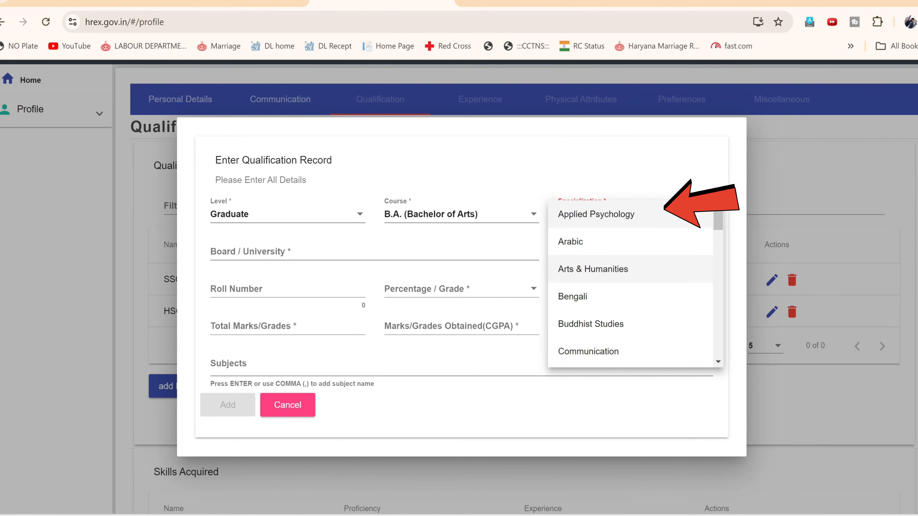
pyautogui.click(593, 269)
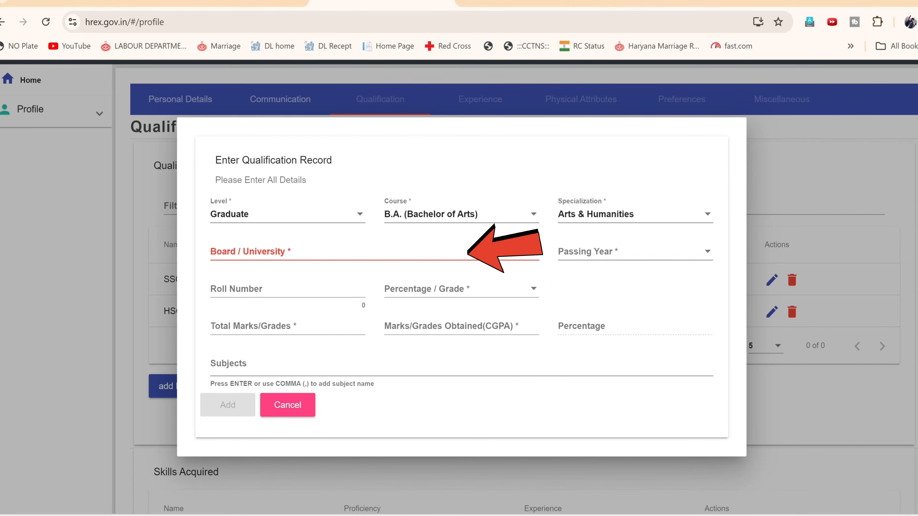
# Step: Set the graduate record's university to Chaudhary Devi Lal University Sirsa and its passing year to 2021
pyautogui.click(361, 252)
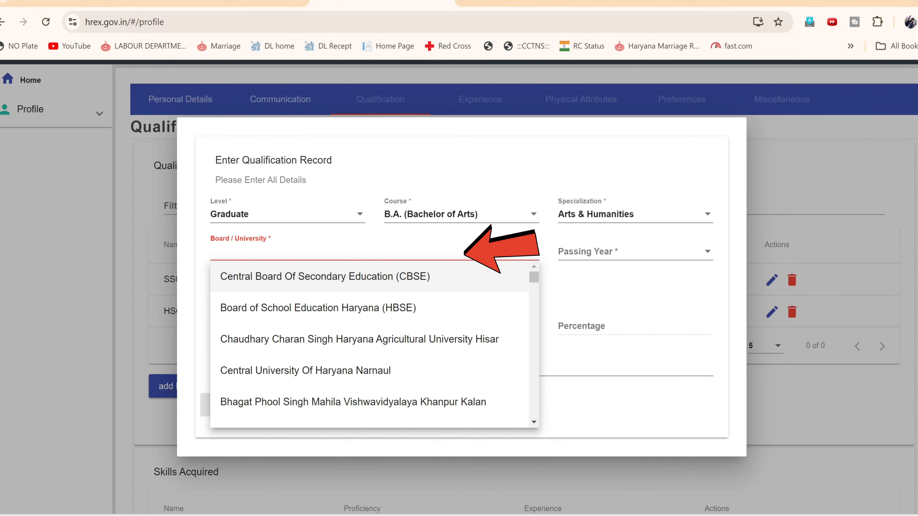
pyautogui.write('CHAY')
pyautogui.press('BackSpace')
pyautogui.write('U')
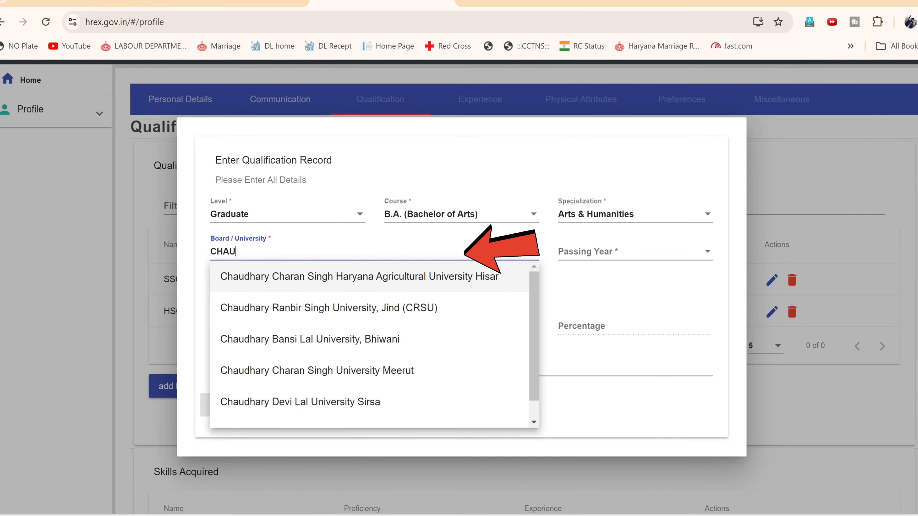
pyautogui.click(301, 402)
pyautogui.click(633, 252)
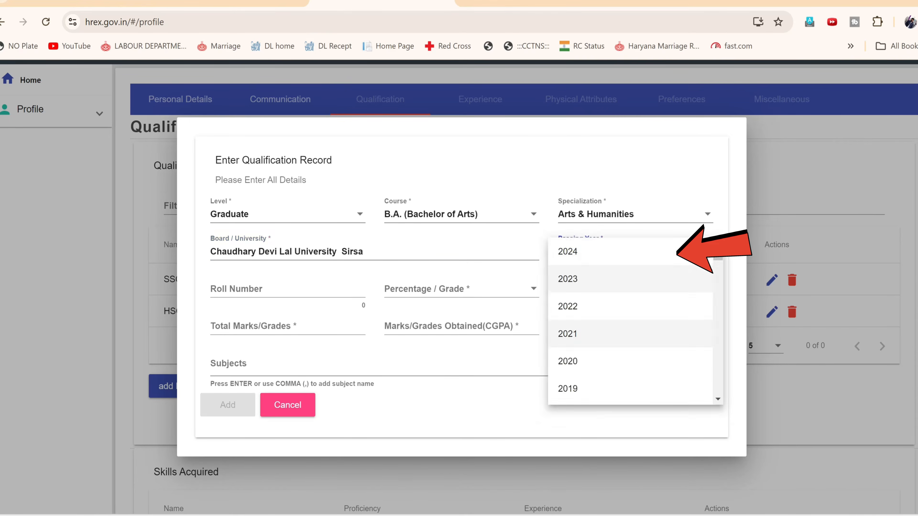
pyautogui.click(578, 334)
# Step: Enter the applicant's graduation roll number and set the grading type to Percentage
pyautogui.click(363, 288)
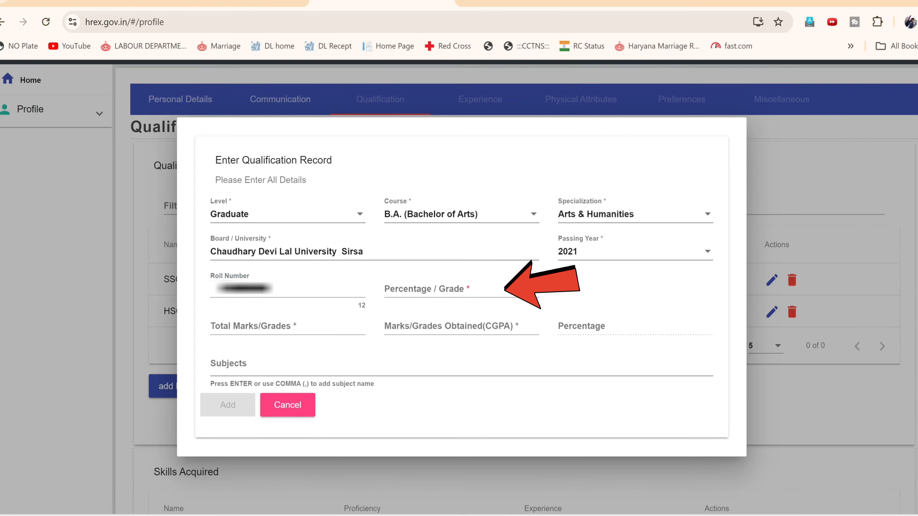
pyautogui.click(508, 290)
pyautogui.click(408, 316)
# Step: Set the graduate record's total marks to 2775 and the marks obtained to 1996
pyautogui.click(288, 326)
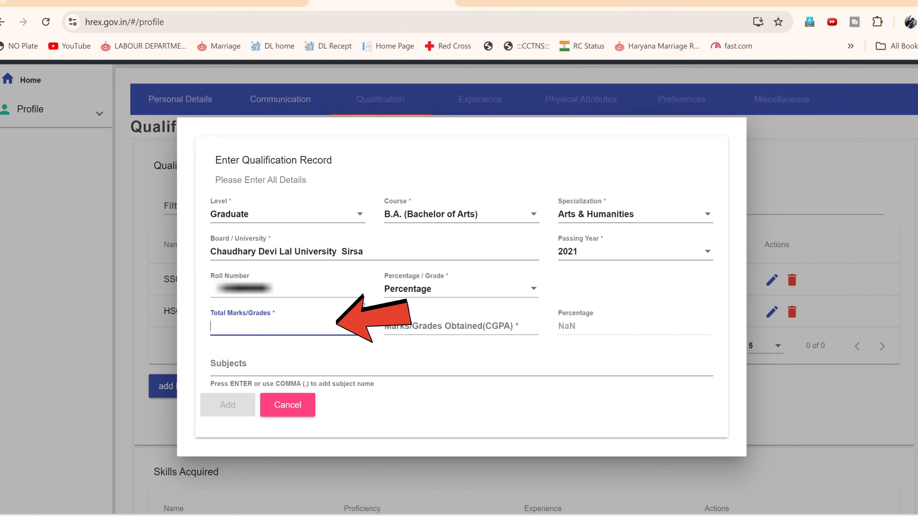
pyautogui.write('2')
pyautogui.write('775')
pyautogui.click(462, 320)
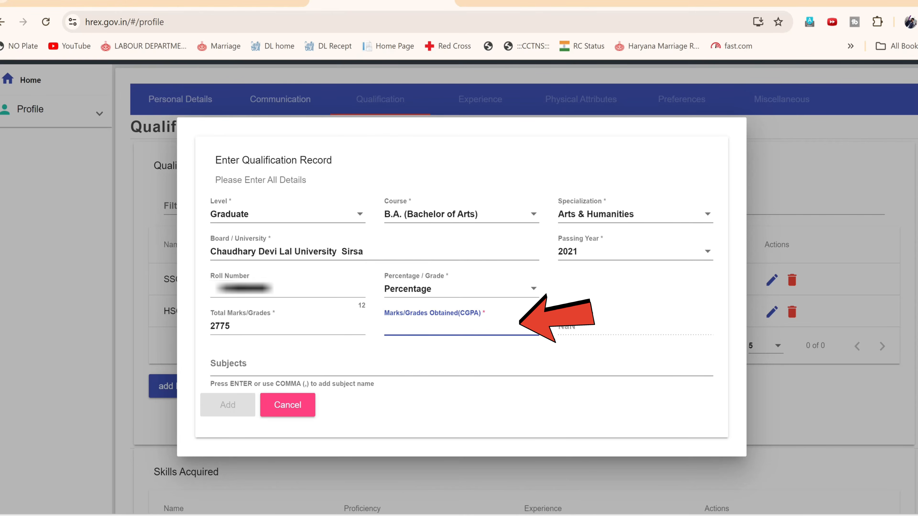
pyautogui.write('1996')
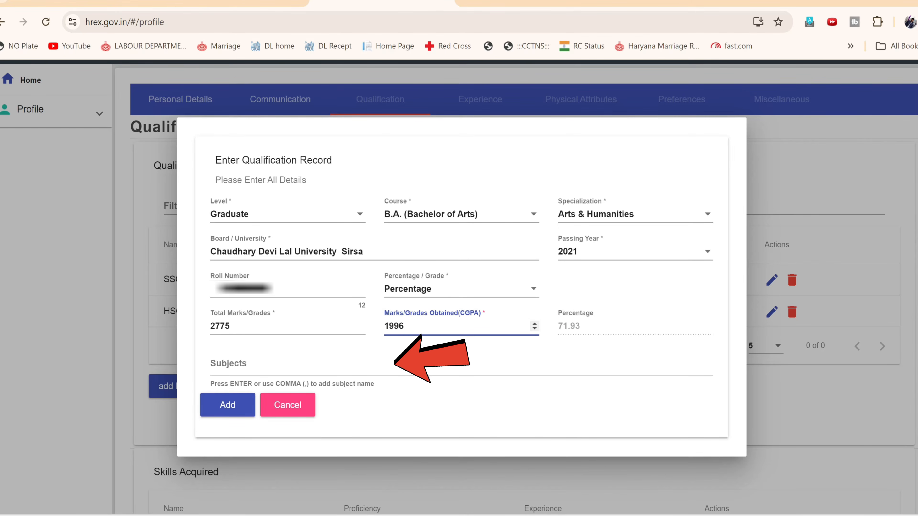
# Step: Enter the subjects English, Hindi, History, Public Administration, and Environmental Conservation and Society, and add the B.A. record to the qualifications
pyautogui.click(228, 364)
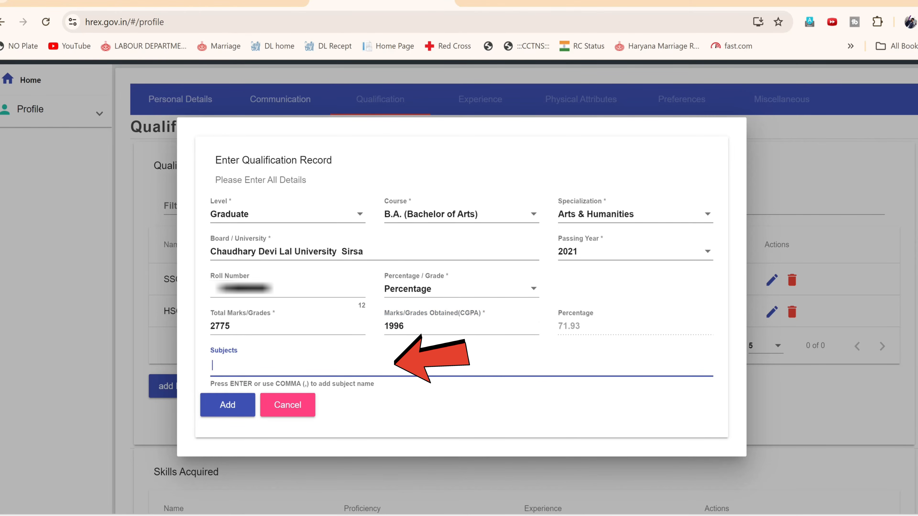
pyautogui.write('EN')
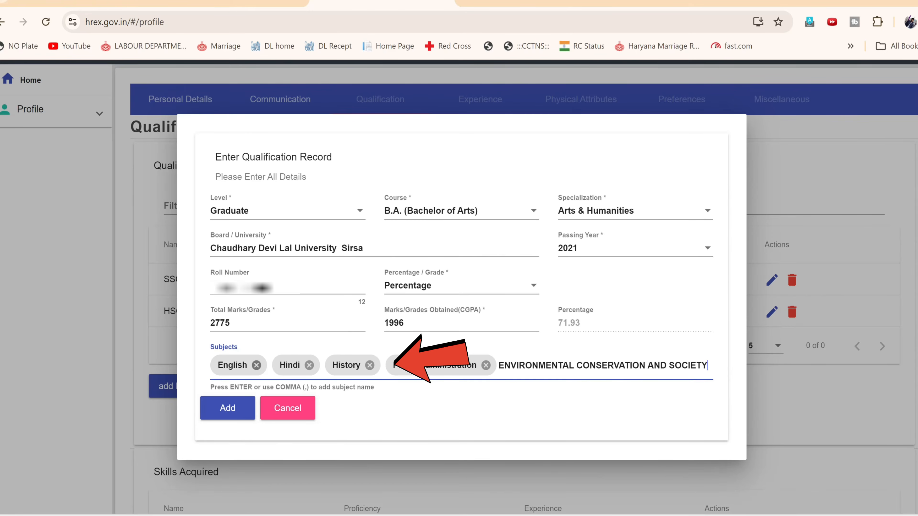
pyautogui.click(227, 408)
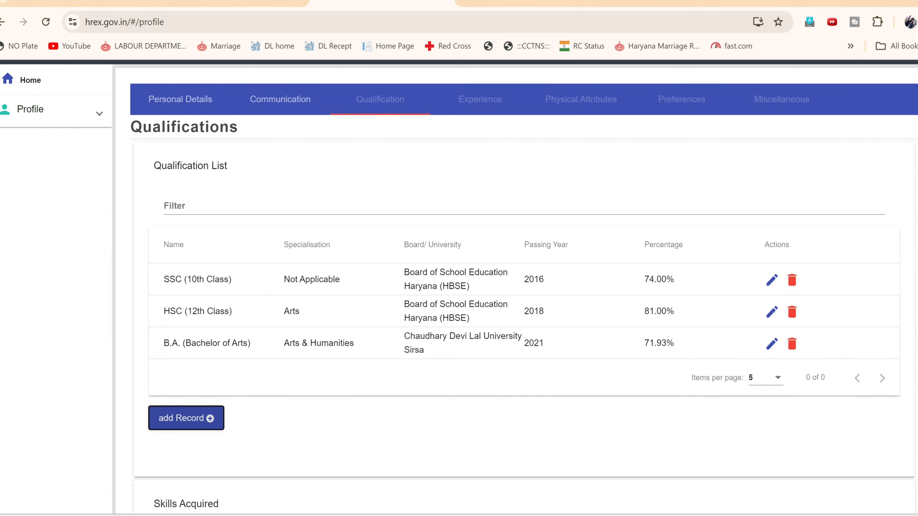
# Step: Add an M.A. (Master of Arts) record in History from Chaudhary Devi Lal University Sirsa, passing year 2023, and save the qualifications
pyautogui.click(188, 418)
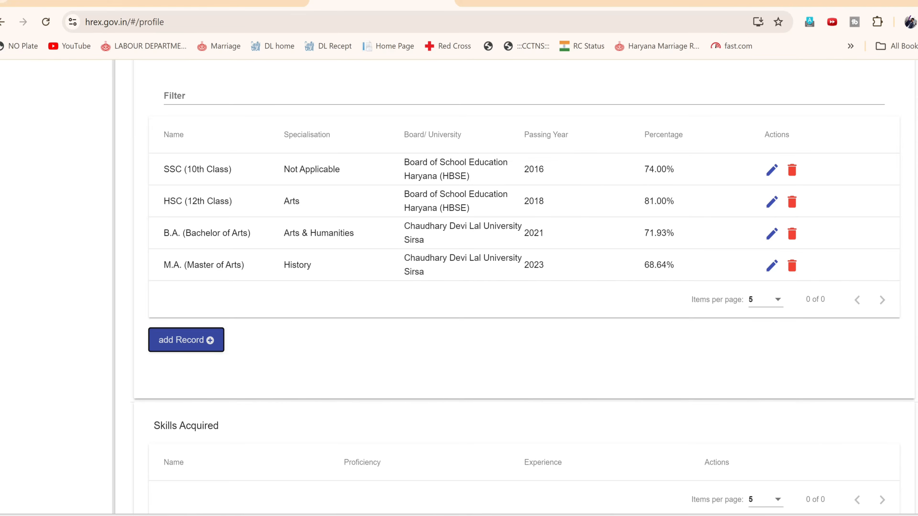
pyautogui.scroll(-10, 524, 298)
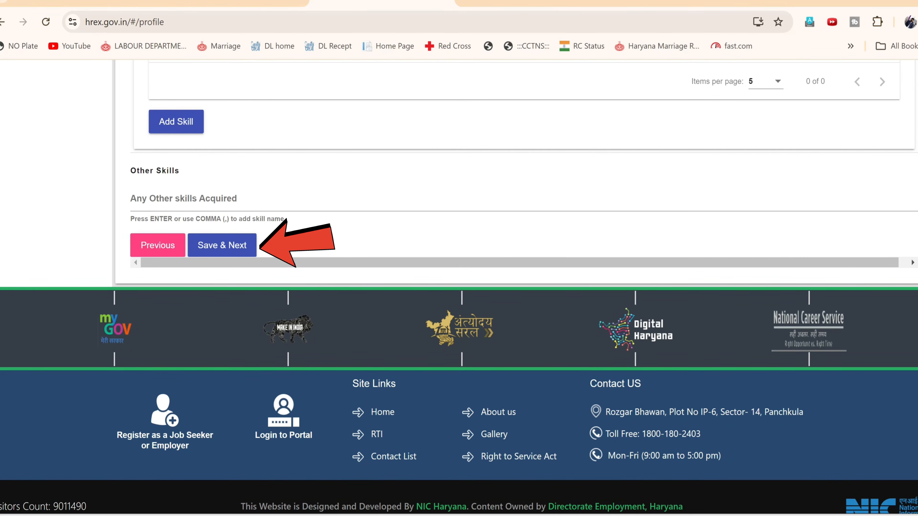
pyautogui.click(213, 246)
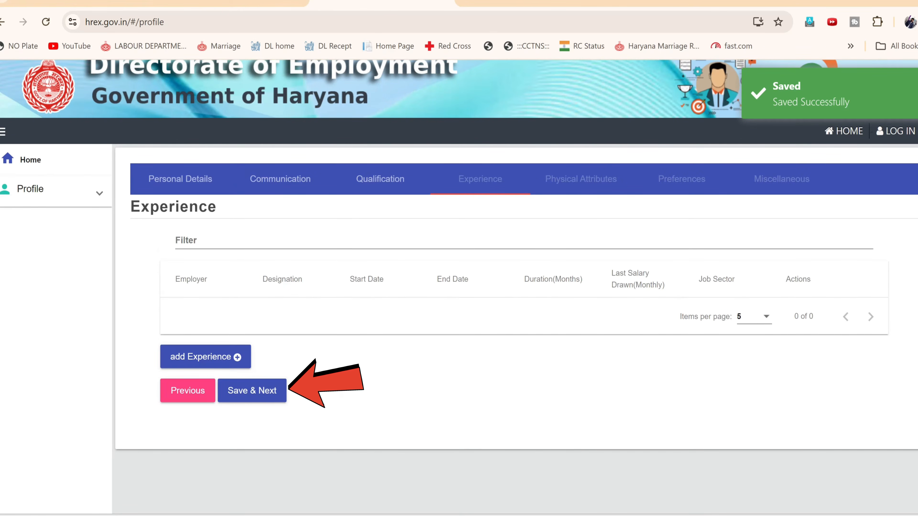
# Step: Save the Experience and Physical Attributes sections without any entries and continue to the job preferences
pyautogui.click(252, 388)
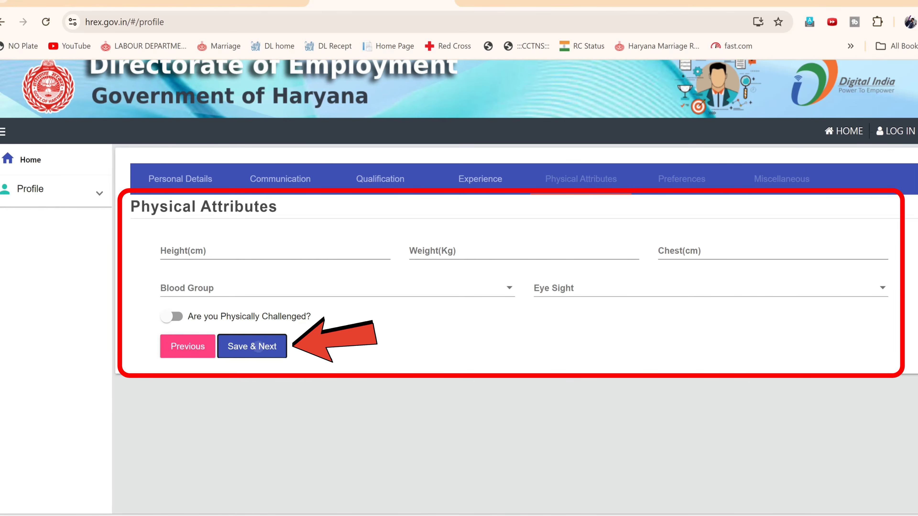
pyautogui.click(252, 346)
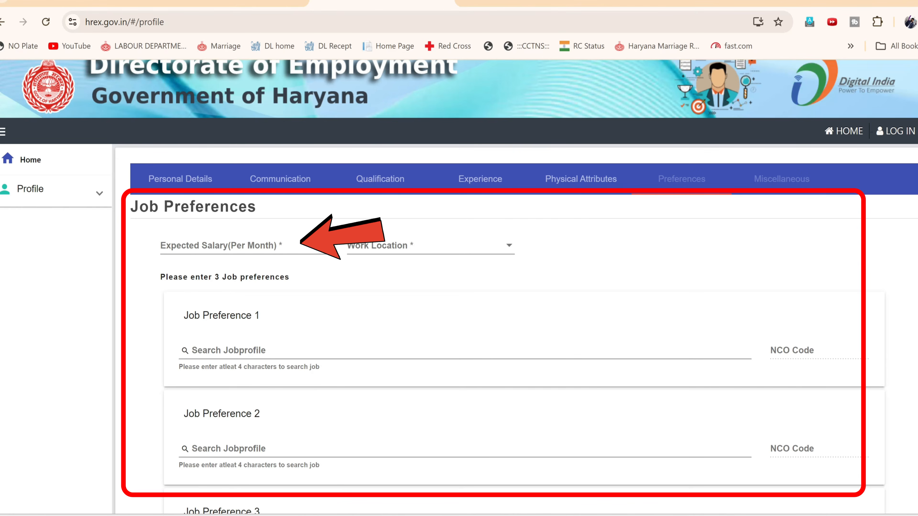
# Step: Set the expected monthly salary to 30000 and choose the preferred work location
pyautogui.click(221, 246)
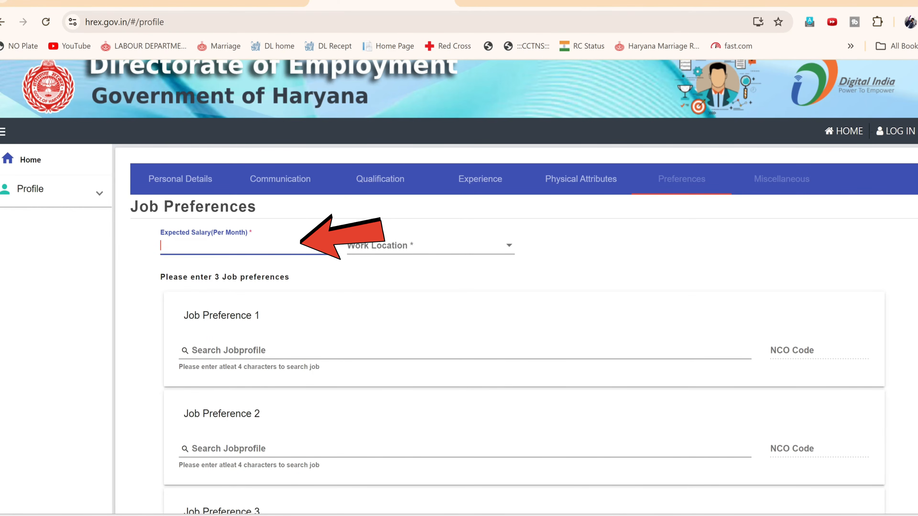
pyautogui.write('30000')
pyautogui.press('Tab')
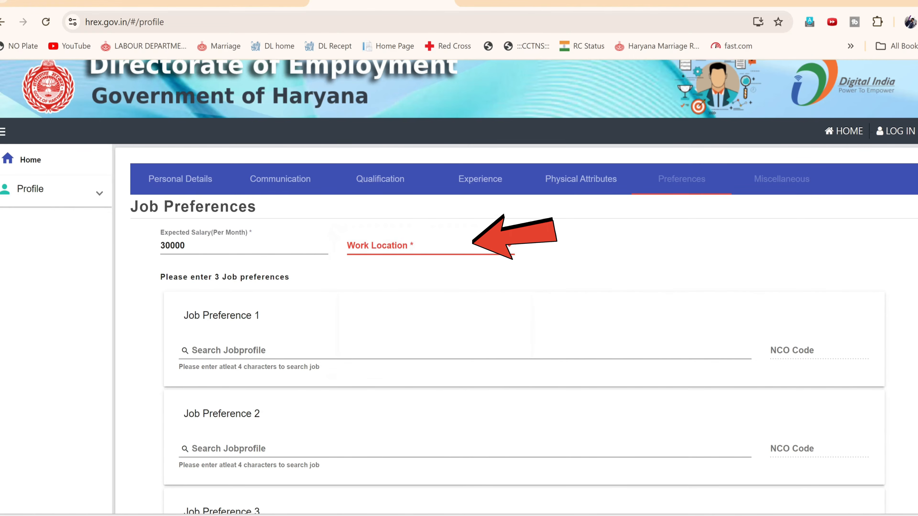
pyautogui.click(503, 244)
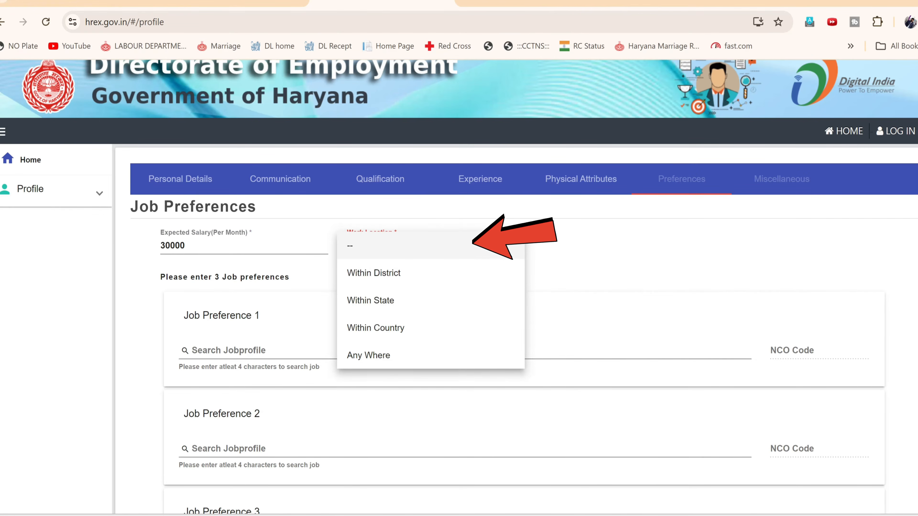
pyautogui.press('Down')
pyautogui.press('Down')
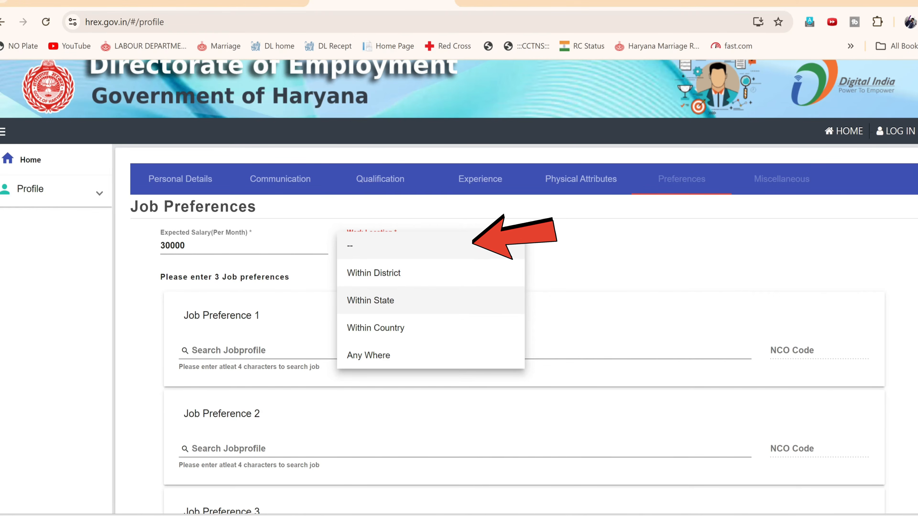
pyautogui.press('Down')
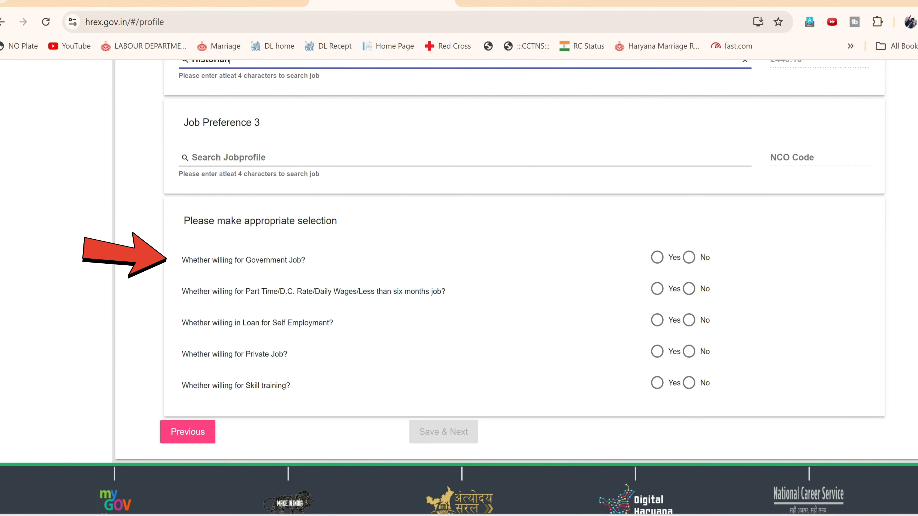
# Step: Answer Yes to willingness for government job, part-time job, self-employment loan, private job and skill training, and save the job preferences
pyautogui.click(657, 258)
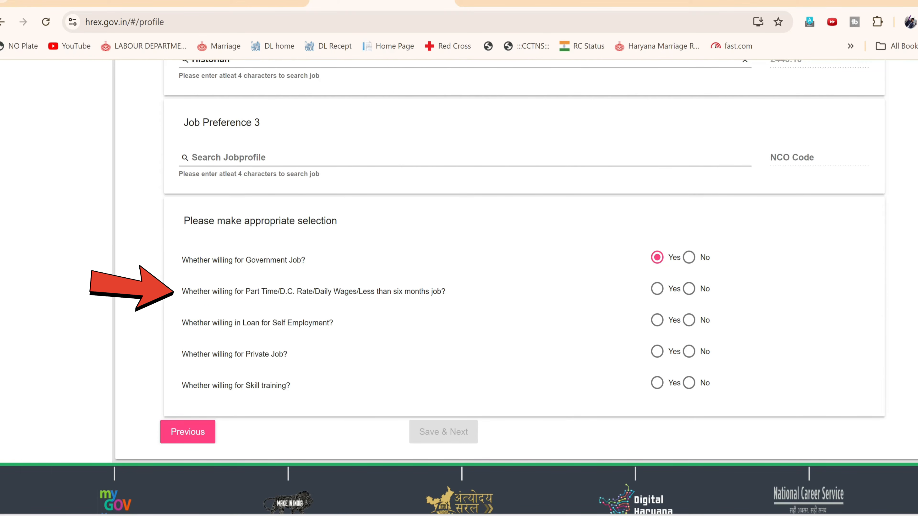
pyautogui.click(657, 289)
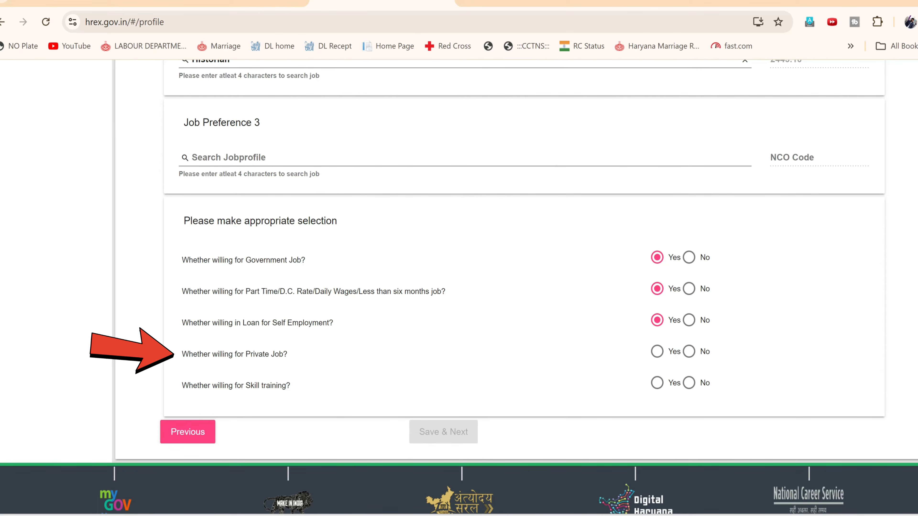
pyautogui.click(657, 351)
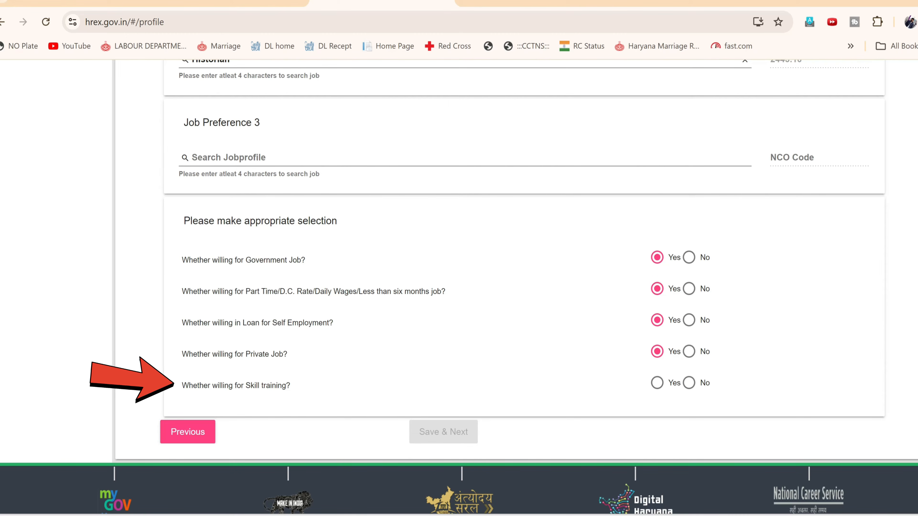
pyautogui.click(657, 383)
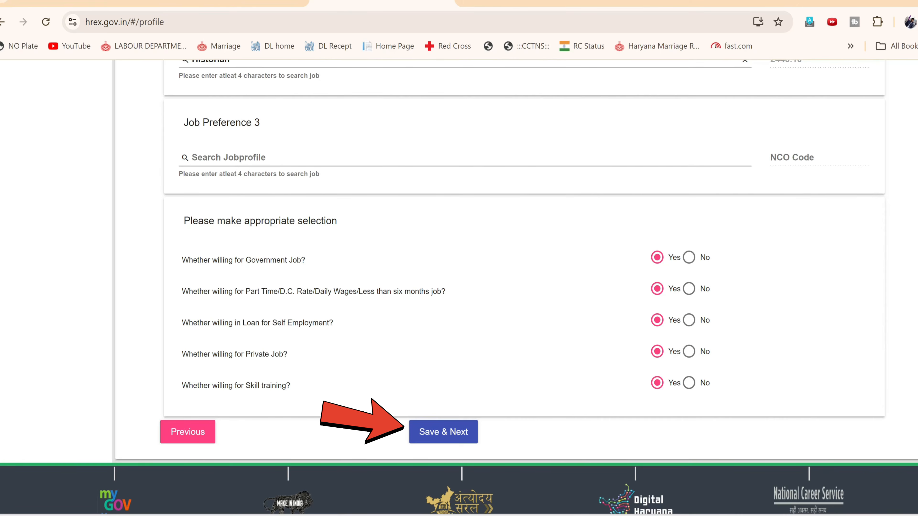
pyautogui.click(444, 432)
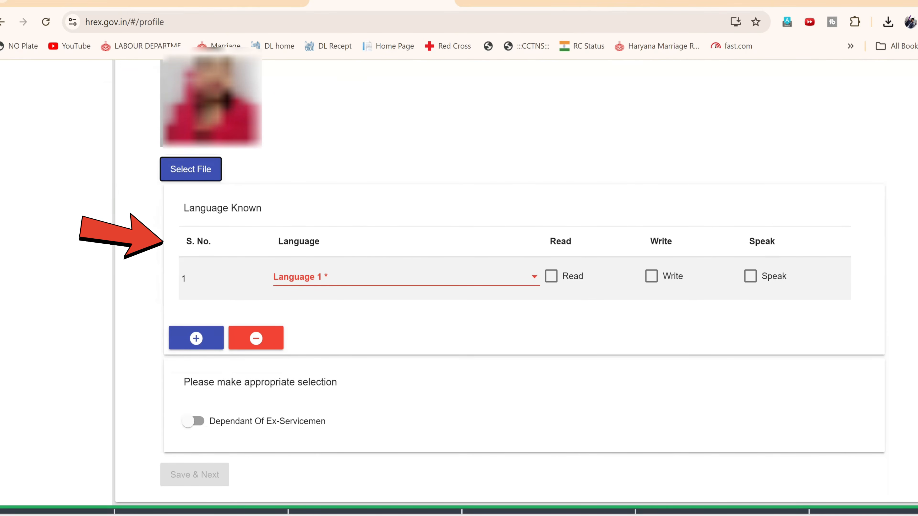
# Step: Add the known languages Hindi (read, write, speak), English (read, write) and Punjabi (speak), and save the section
pyautogui.click(406, 277)
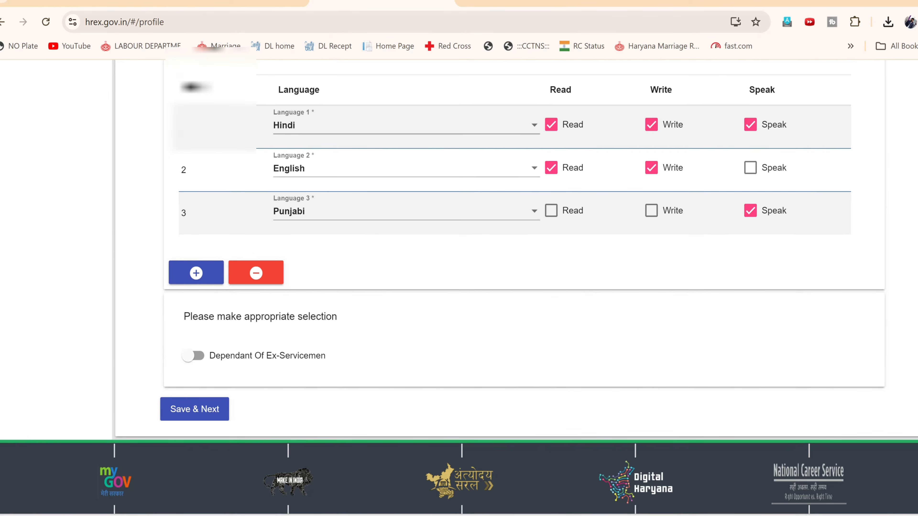
pyautogui.click(194, 409)
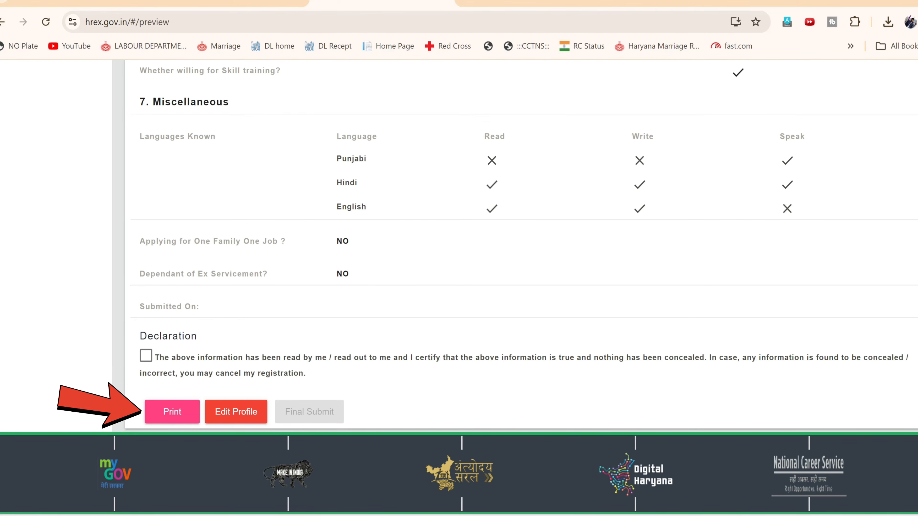
# Step: Accept the declaration below the profile preview and print the application
pyautogui.click(146, 356)
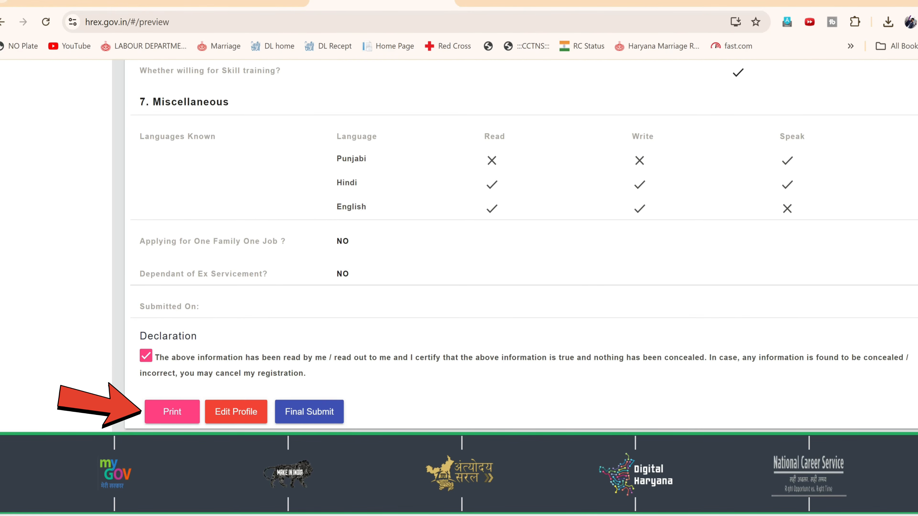
pyautogui.click(172, 412)
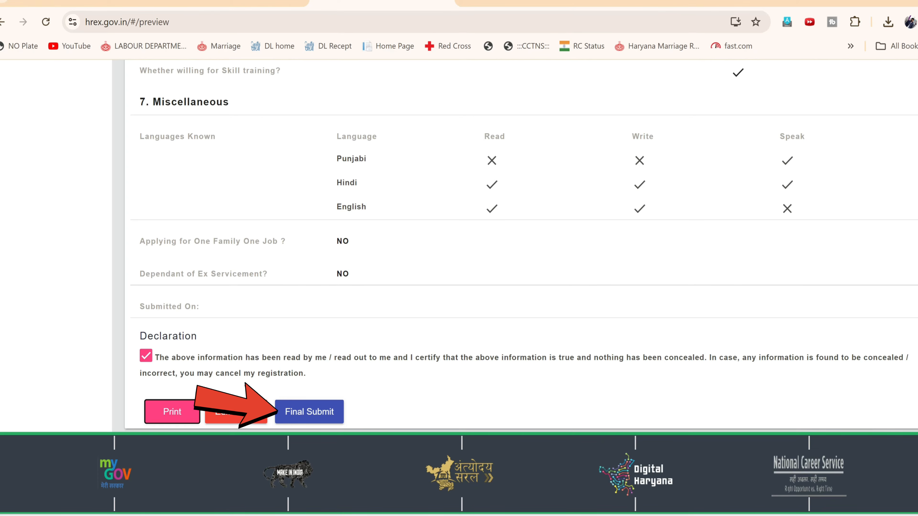
# Step: Make the final submission of the application and highlight the provisional registration number on the acknowledgement
pyautogui.click(309, 412)
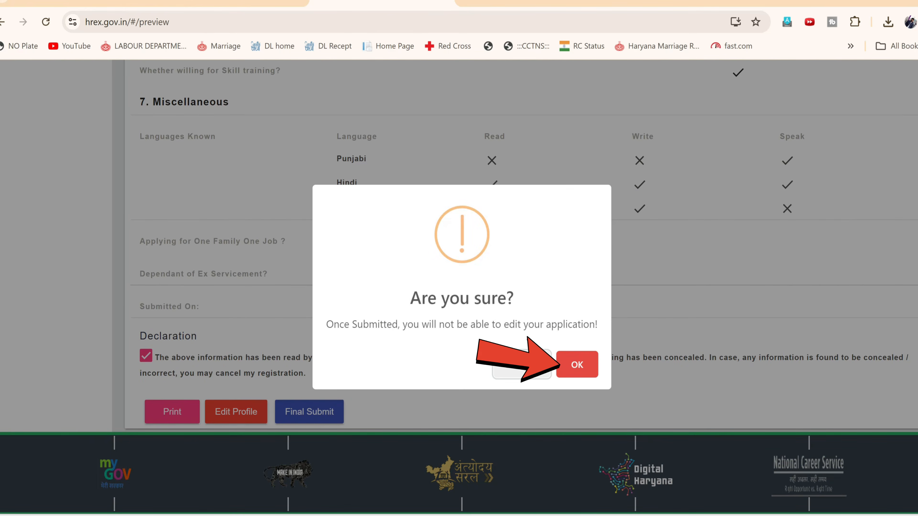
pyautogui.click(577, 365)
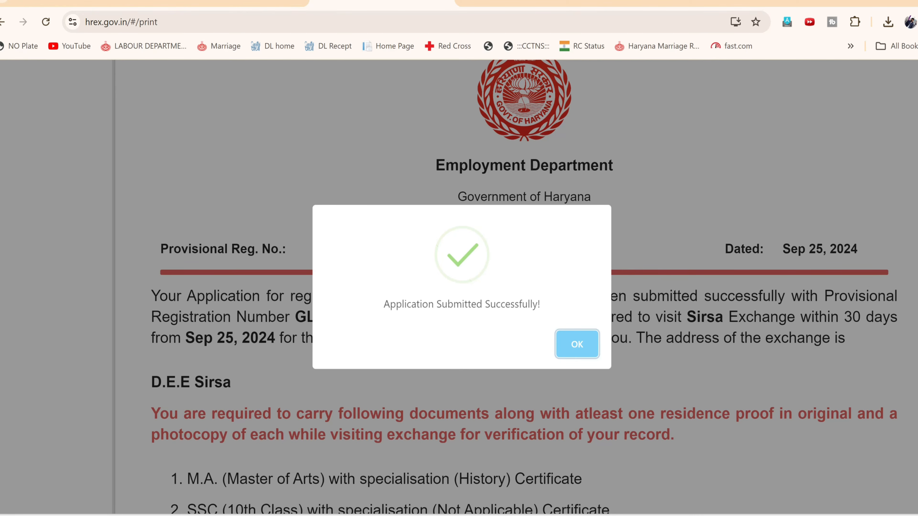
pyautogui.click(577, 344)
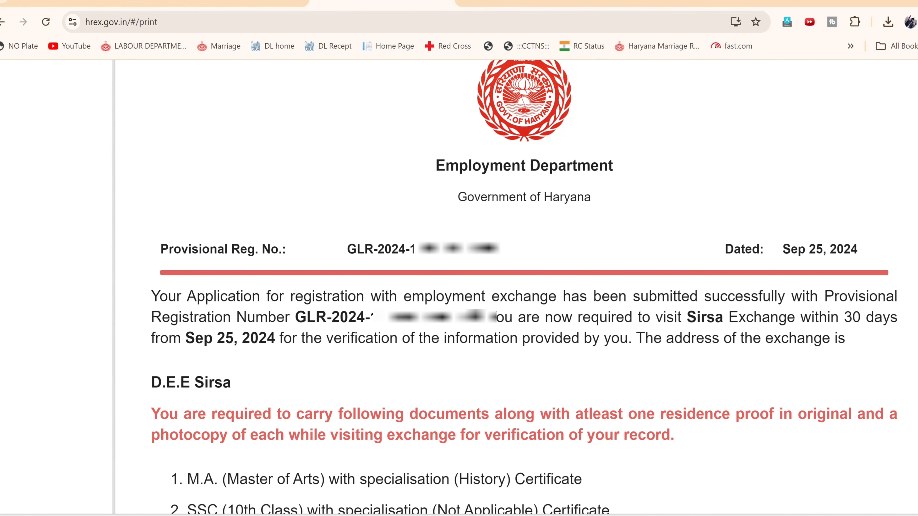
pyautogui.moveTo(348, 249); pyautogui.dragTo(458, 249)
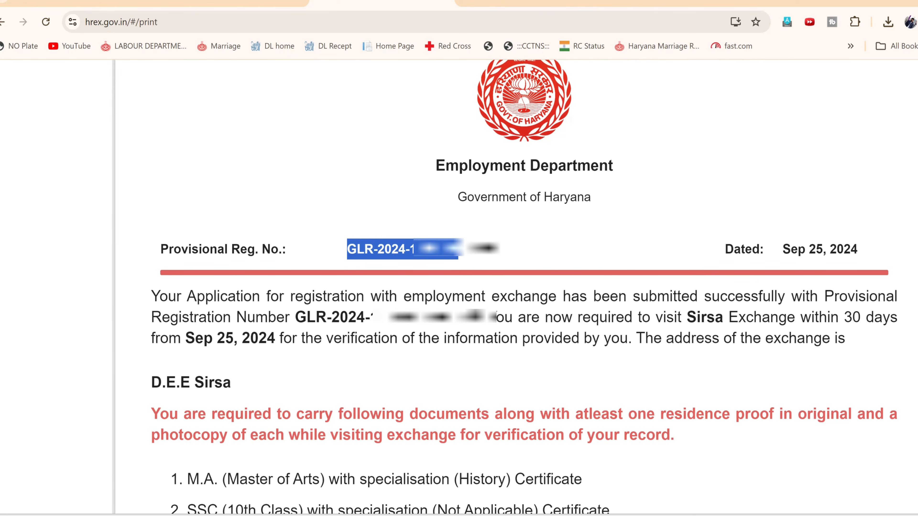